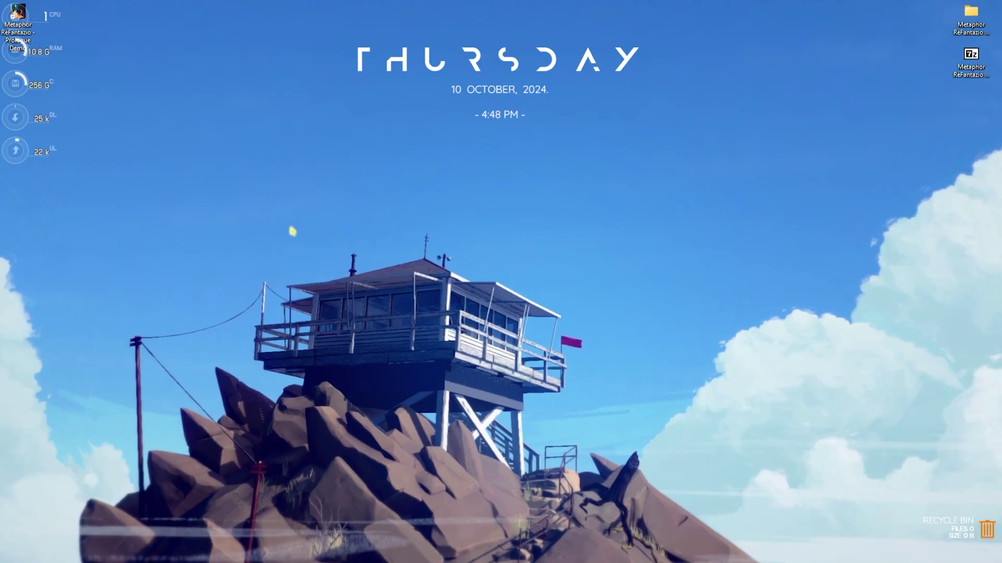
Step: Open Windows Settings and view the Game Bar options in the Gaming section
{"action": "key", "text": "super"}
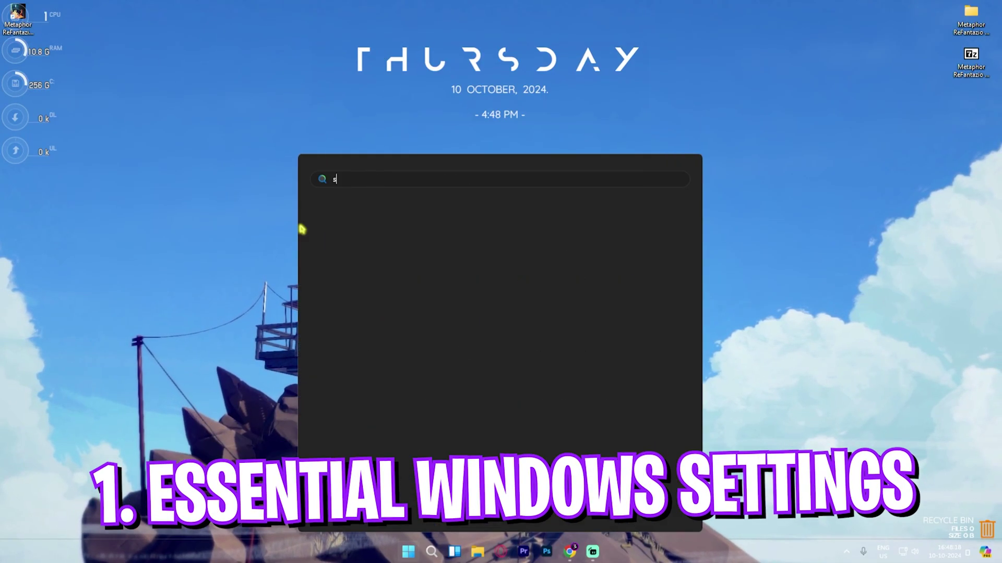
{"action": "type", "text": "settings"}
{"action": "key", "text": "Return"}
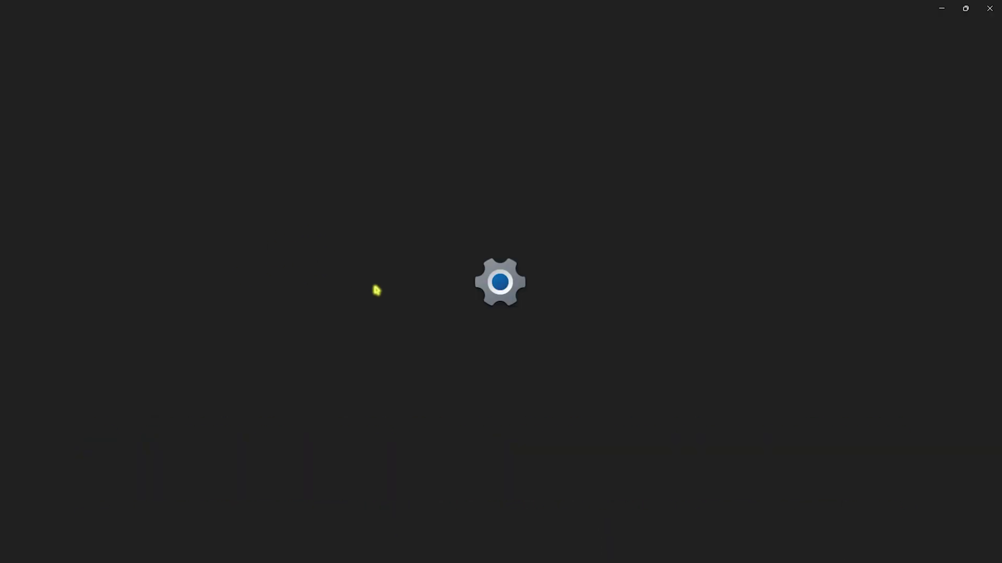
{"action": "left_click", "coordinate": [62, 282]}
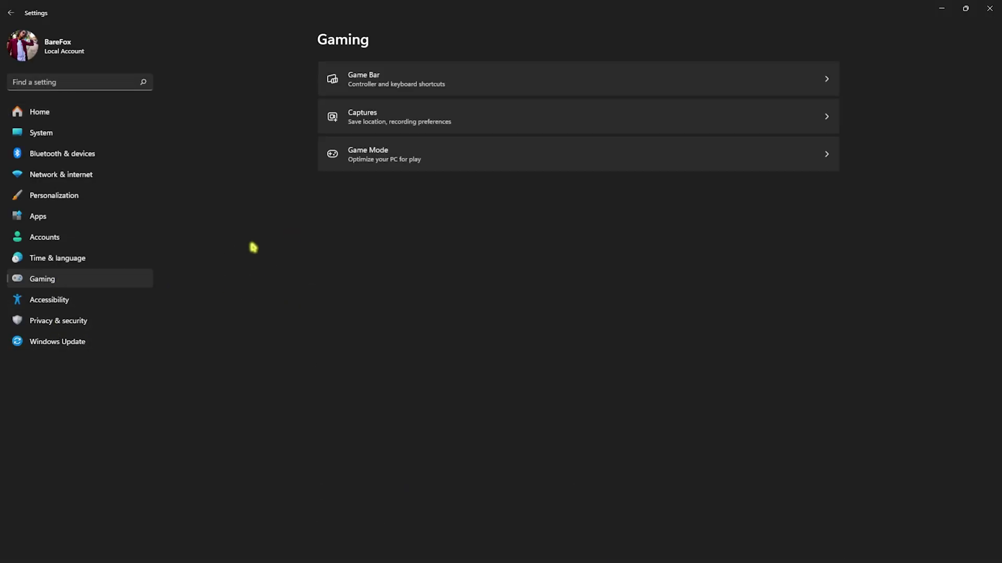
{"action": "left_click", "coordinate": [414, 81]}
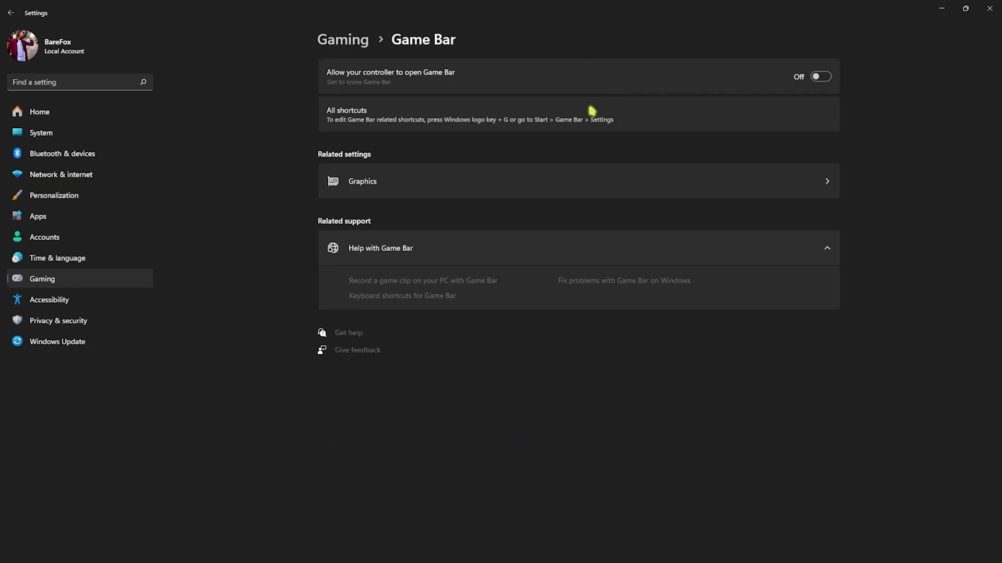
Step: Check the Game Mode setting and open the default graphics settings from its related Graphics settings
{"action": "left_click", "coordinate": [343, 40]}
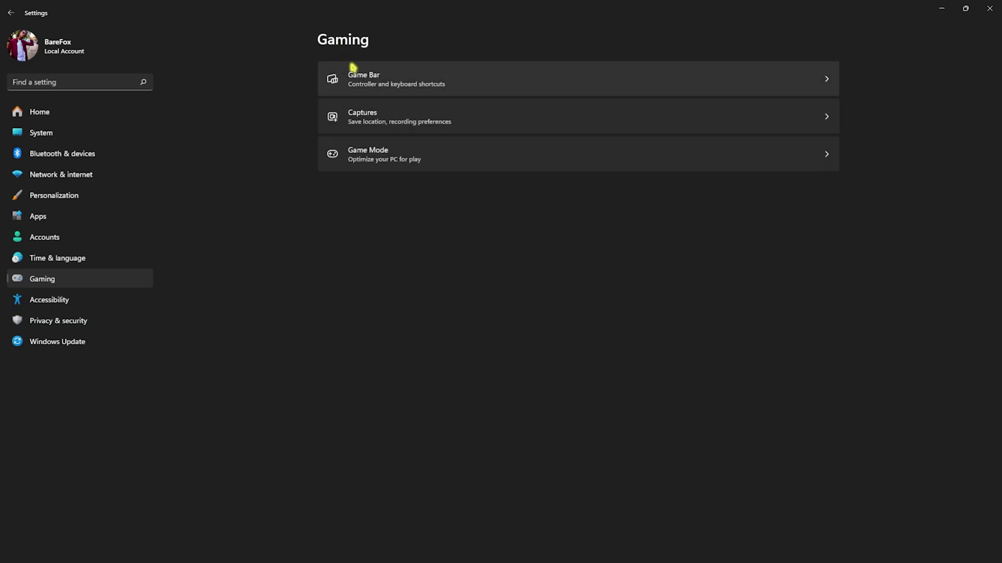
{"action": "left_click", "coordinate": [393, 154]}
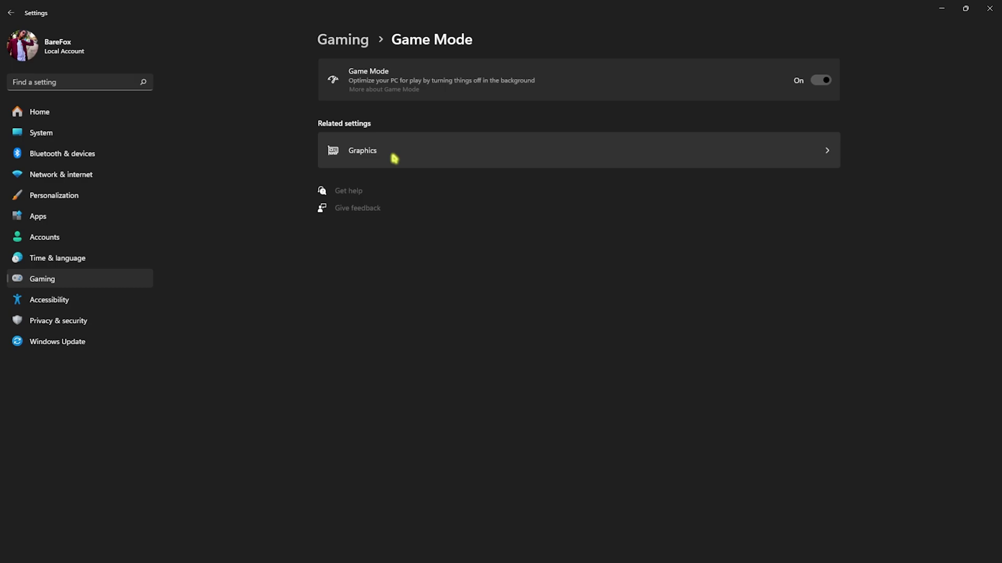
{"action": "left_click", "coordinate": [427, 155]}
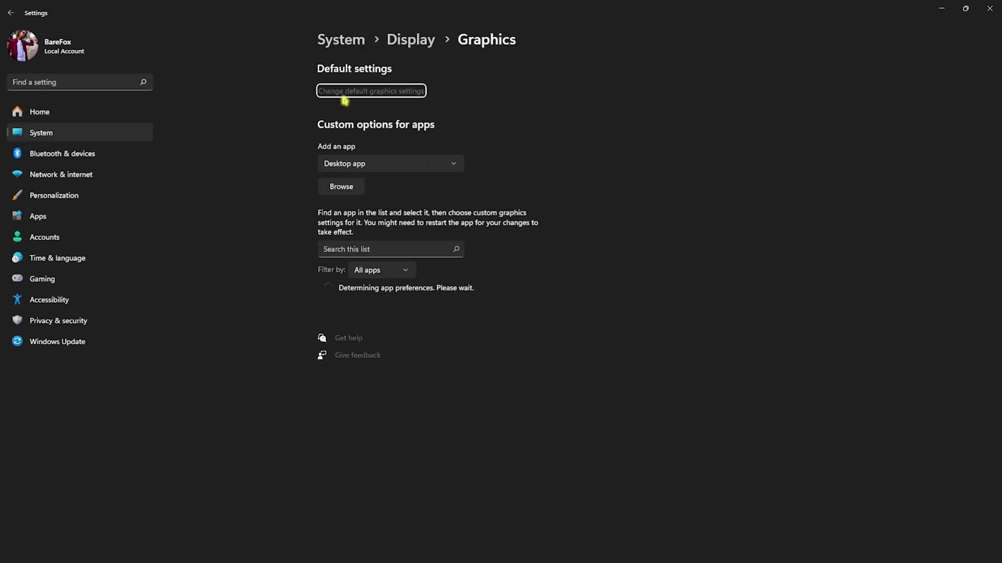
{"action": "left_click", "coordinate": [349, 99]}
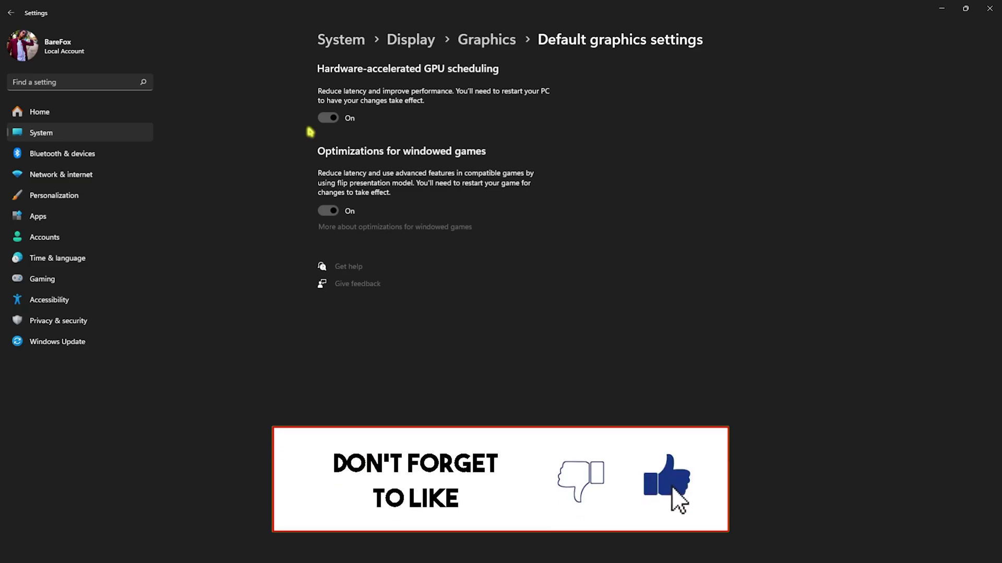
Step: Add METAPHOR.exe from the Metaphor ReFantazio Demo folder to the custom graphics options for apps
{"action": "left_click", "coordinate": [487, 46]}
{"action": "left_click", "coordinate": [347, 192]}
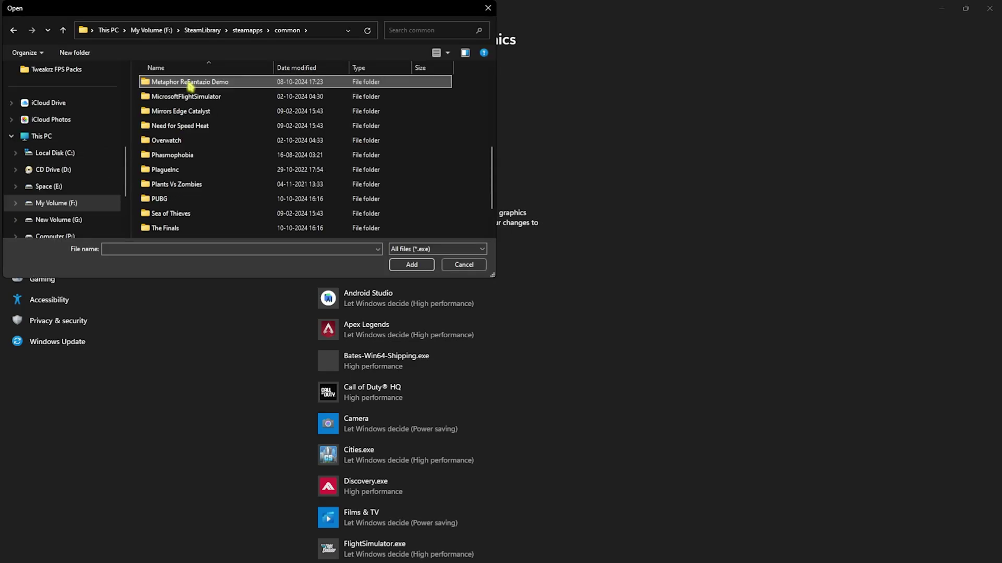
{"action": "double_click", "coordinate": [190, 84]}
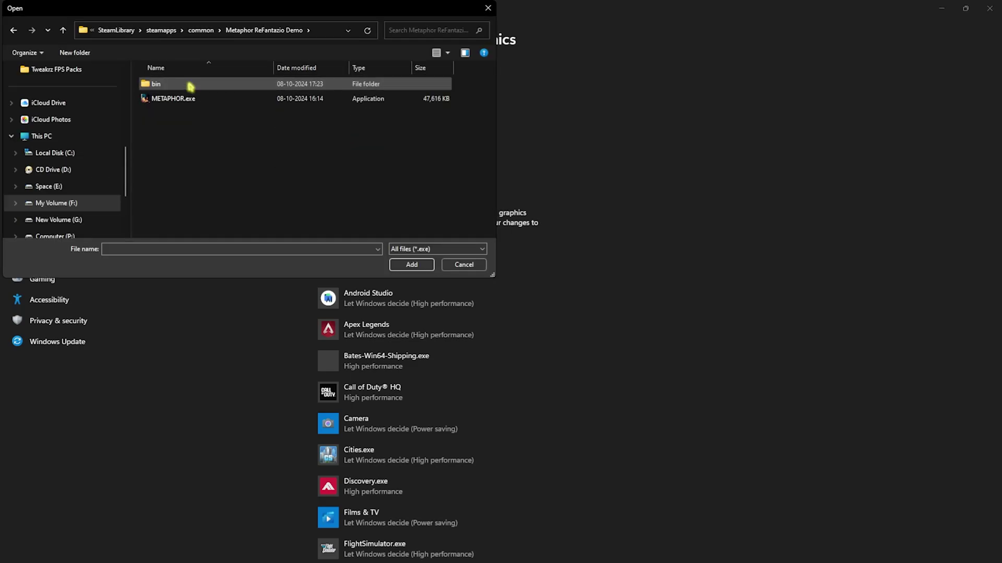
{"action": "double_click", "coordinate": [175, 85]}
{"action": "key", "text": "alt+Left"}
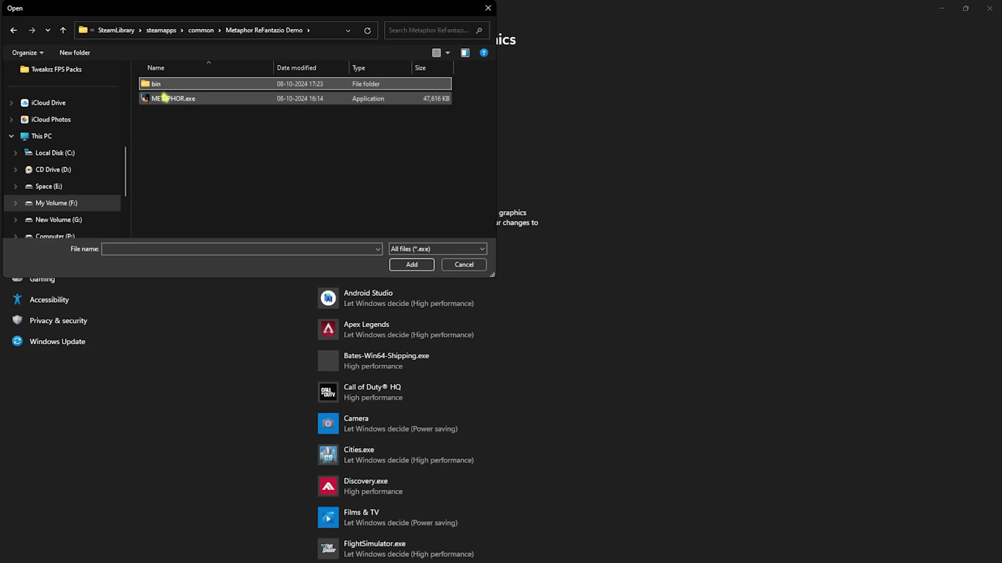
{"action": "left_click", "coordinate": [169, 98]}
{"action": "left_click", "coordinate": [397, 264]}
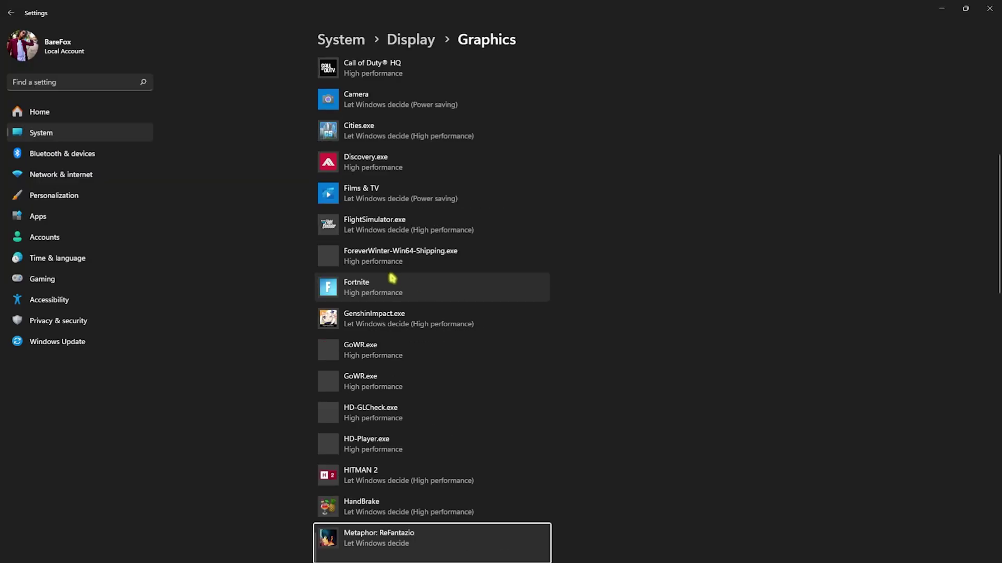
Step: Set the graphics preference of Metaphor: ReFantazio to High performance, save it and close Settings
{"action": "left_click", "coordinate": [472, 516]}
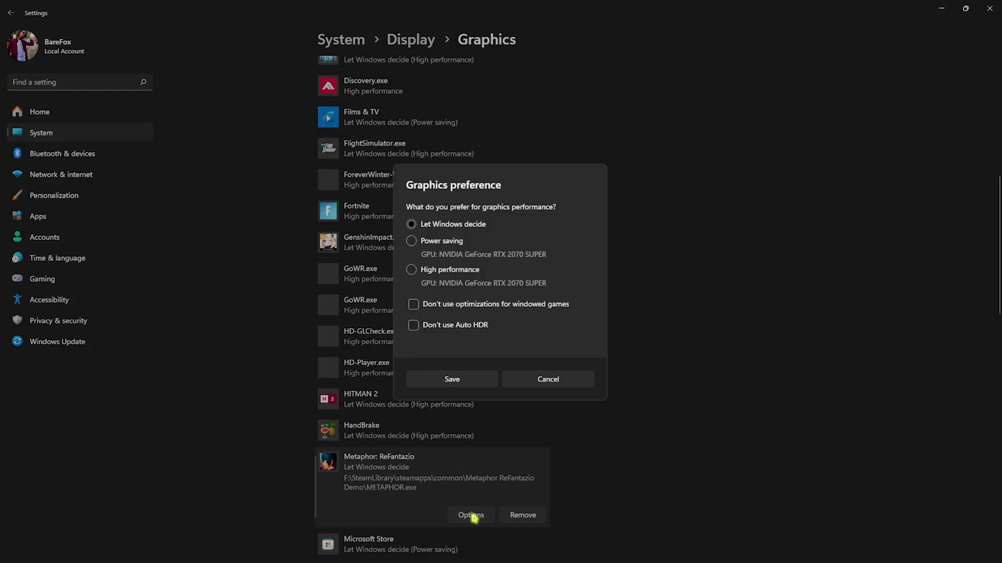
{"action": "left_click", "coordinate": [454, 384]}
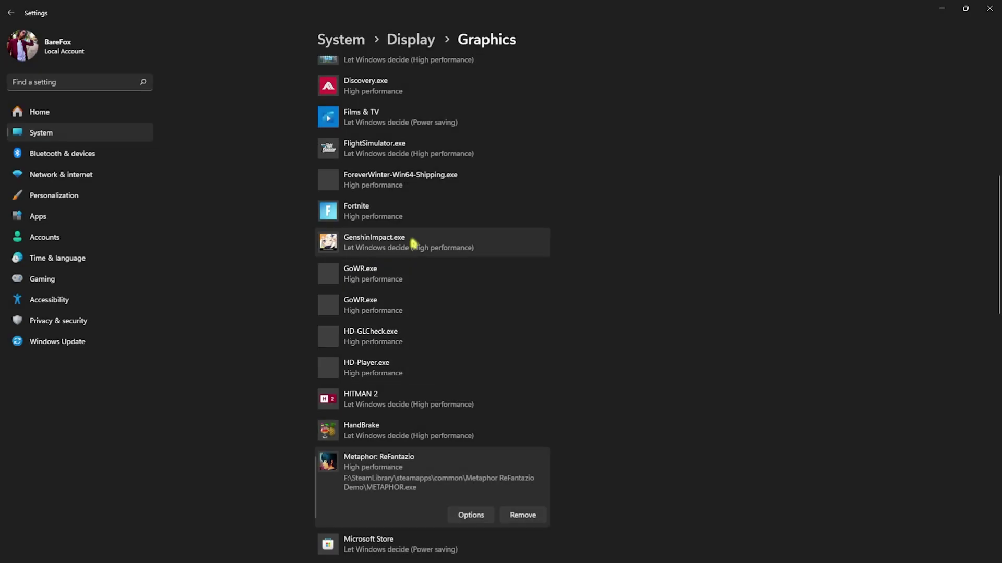
{"action": "left_click", "coordinate": [990, 9]}
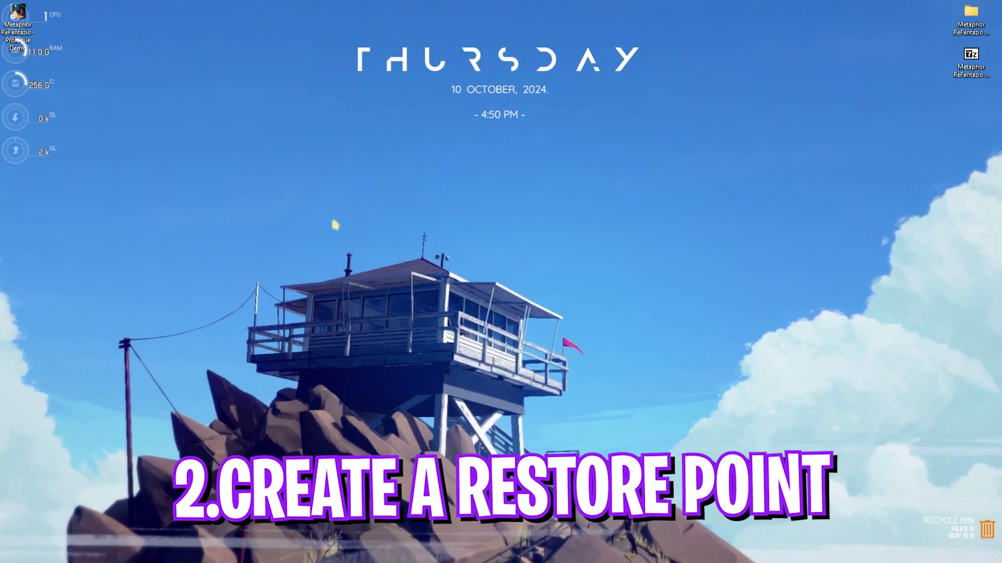
Step: Open the Windows restore point settings and start a new restore point with Local Disk (C:) (System) selected
{"action": "key", "text": "super"}
{"action": "type", "text": "create a restore point"}
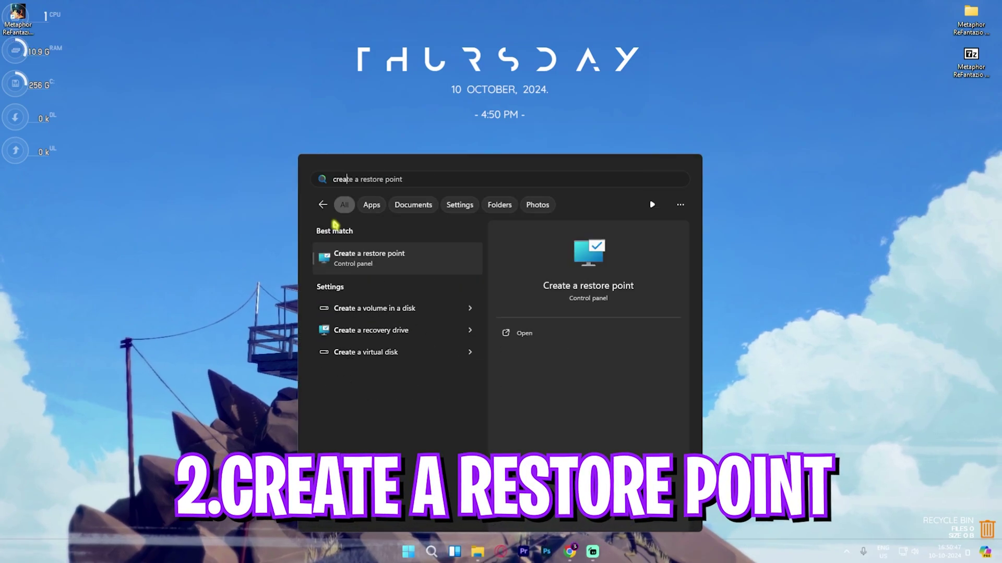
{"action": "key", "text": "Return"}
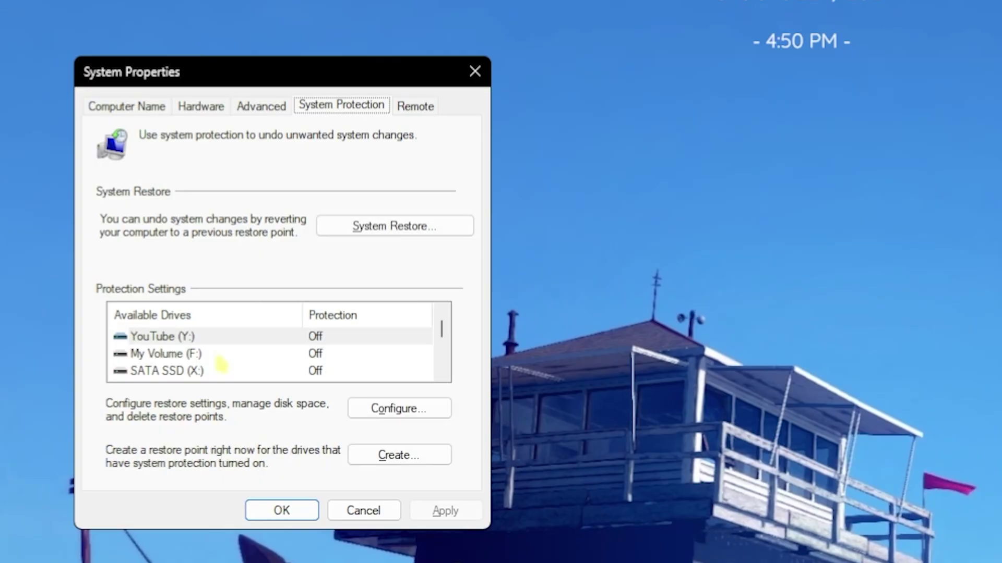
{"action": "scroll", "coordinate": [202, 281], "scroll_direction": "down", "scroll_amount": 1}
{"action": "left_click", "coordinate": [202, 284]}
{"action": "left_click", "coordinate": [380, 454]}
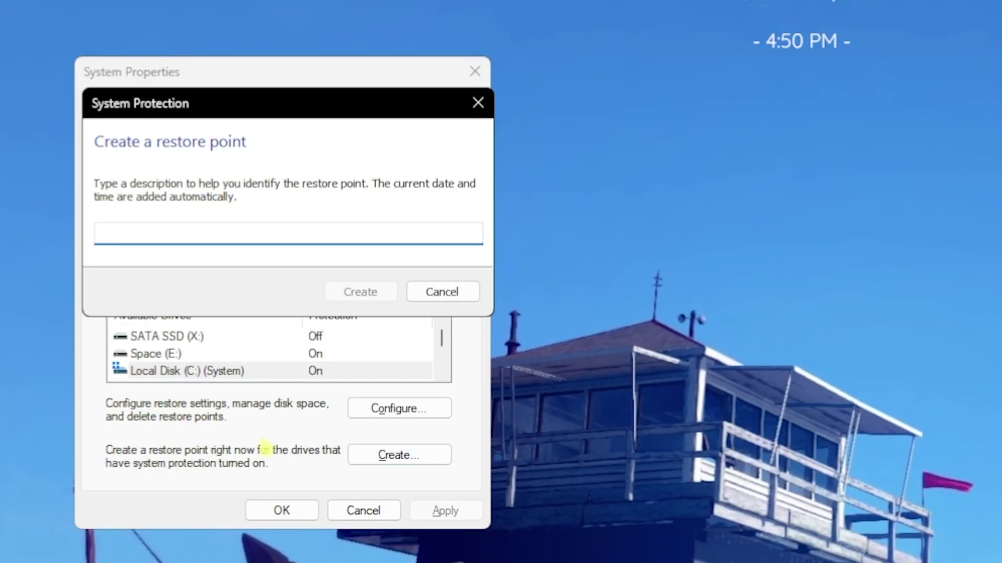
Step: Describe and create the restore point, and close System Properties
{"action": "type", "text": "No"}
{"action": "key", "text": "BackSpace"}
{"action": "key", "text": "BackSpace"}
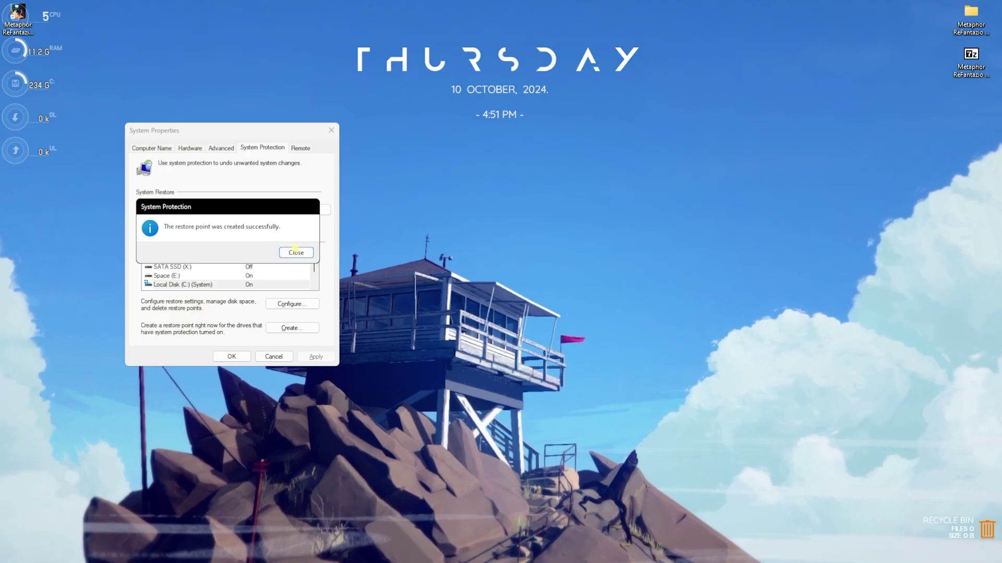
{"action": "left_click", "coordinate": [295, 253]}
{"action": "left_click", "coordinate": [331, 130]}
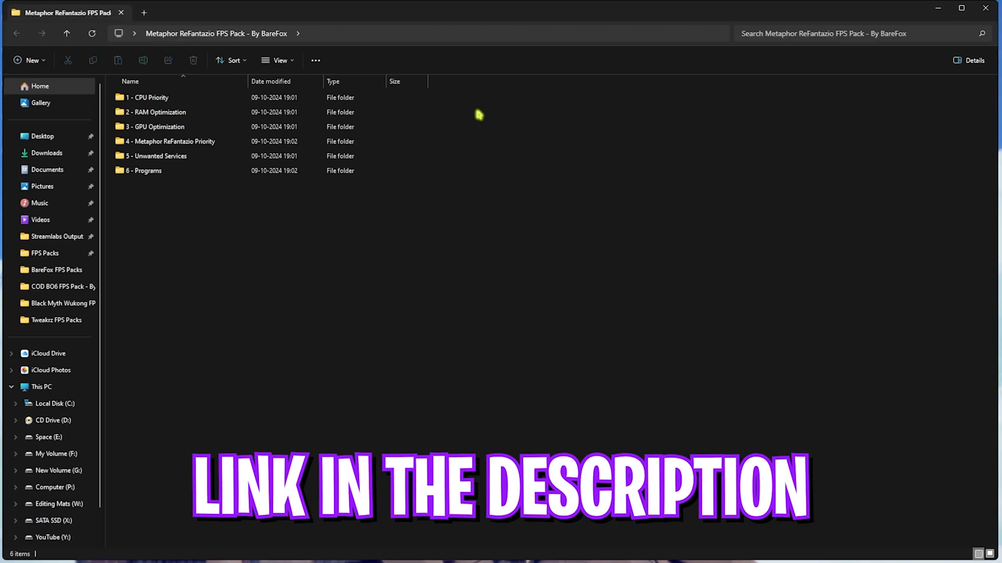
Step: Maximize the Metaphor ReFantazio FPS Pack folder window and look through the AMD and INTEL folders in 1 - CPU Priority
{"action": "left_click", "coordinate": [960, 8]}
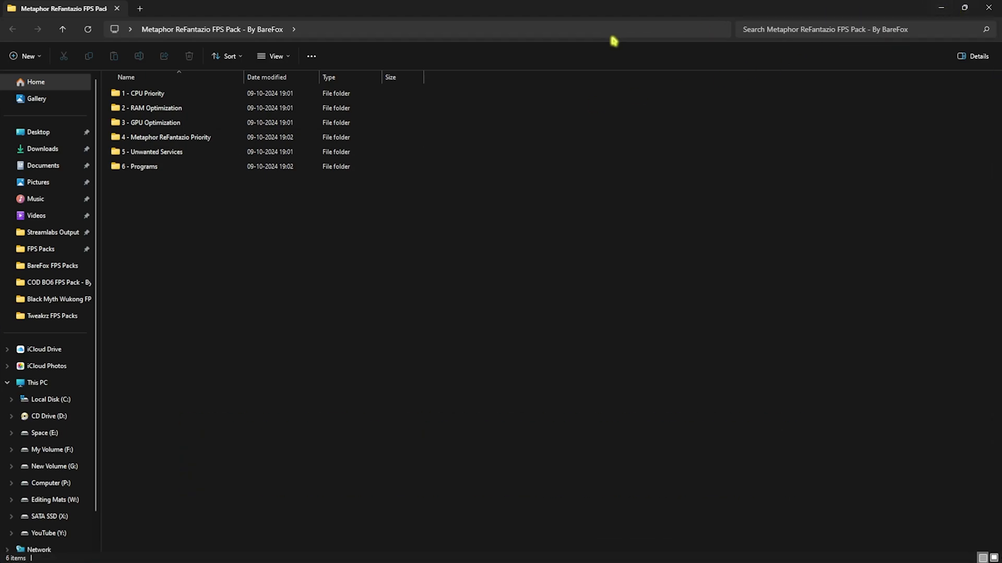
{"action": "double_click", "coordinate": [157, 94]}
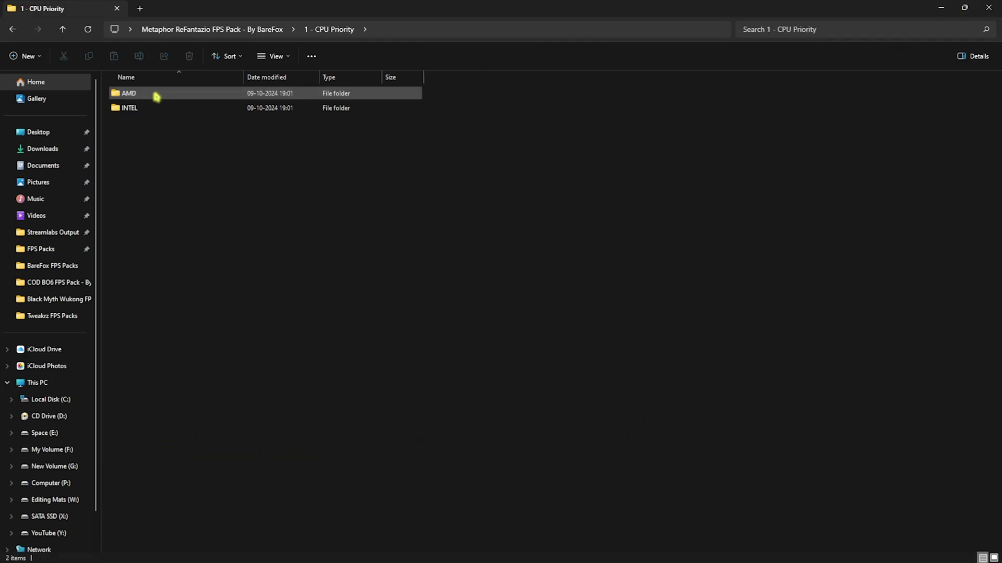
{"action": "double_click", "coordinate": [157, 95]}
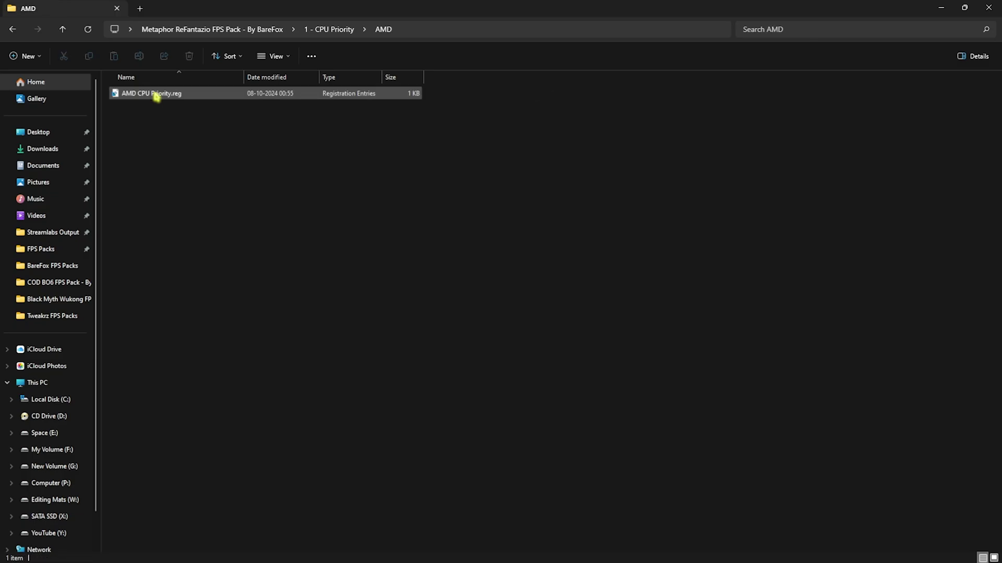
{"action": "left_click", "coordinate": [320, 29]}
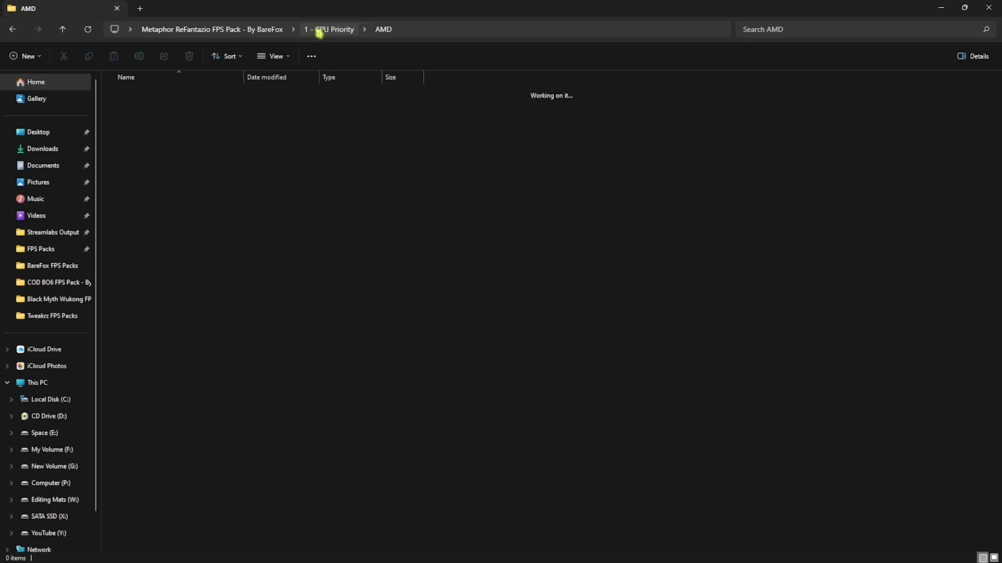
{"action": "double_click", "coordinate": [177, 106]}
{"action": "left_click", "coordinate": [160, 99]}
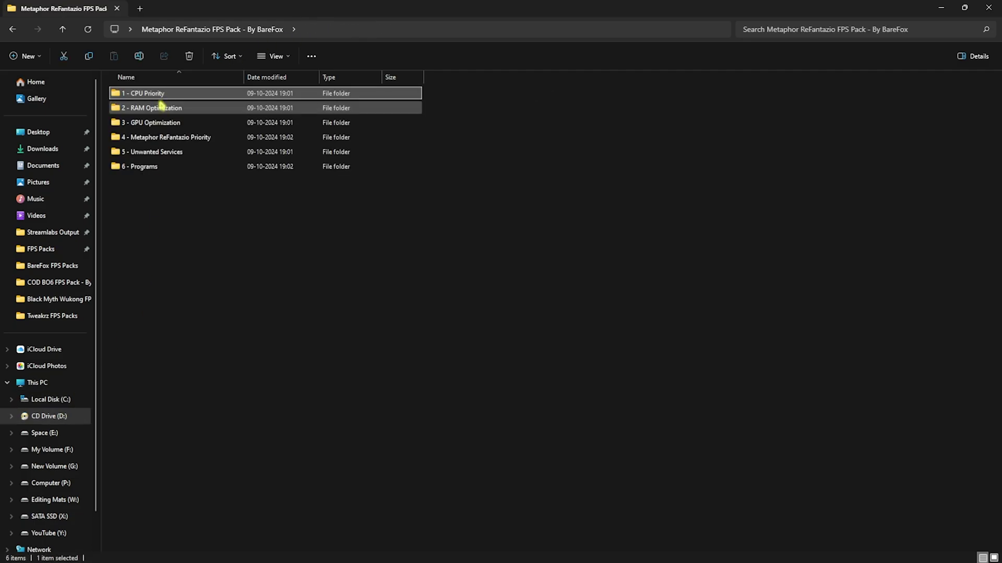
Step: Look through the registry files in 2 - RAM Optimization, selecting 32GB Ram.reg and Reset to Default.reg
{"action": "left_click", "coordinate": [151, 108]}
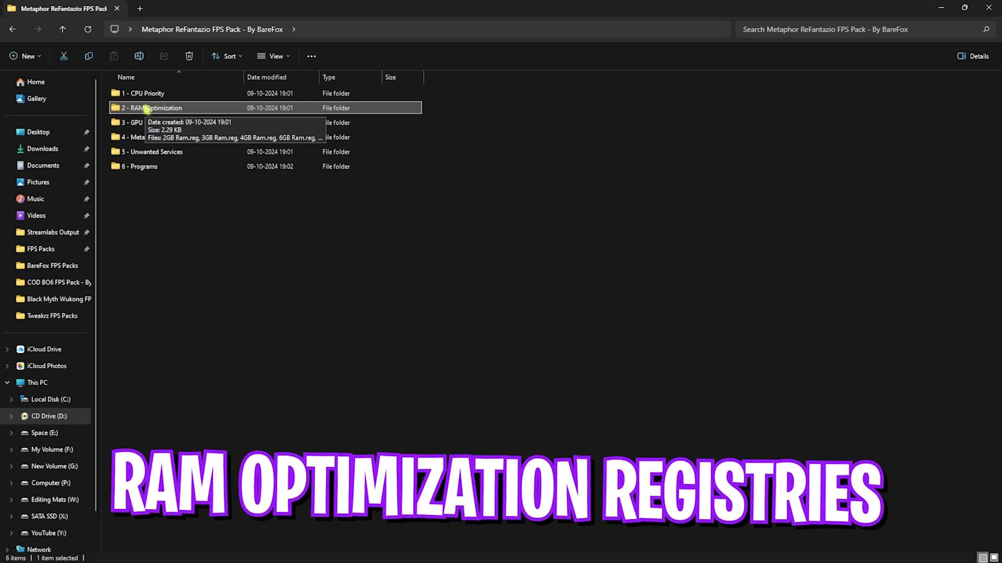
{"action": "double_click", "coordinate": [142, 107]}
{"action": "left_click_drag", "start_coordinate": [457, 279], "coordinate": [378, 97]}
{"action": "left_click", "coordinate": [531, 188]}
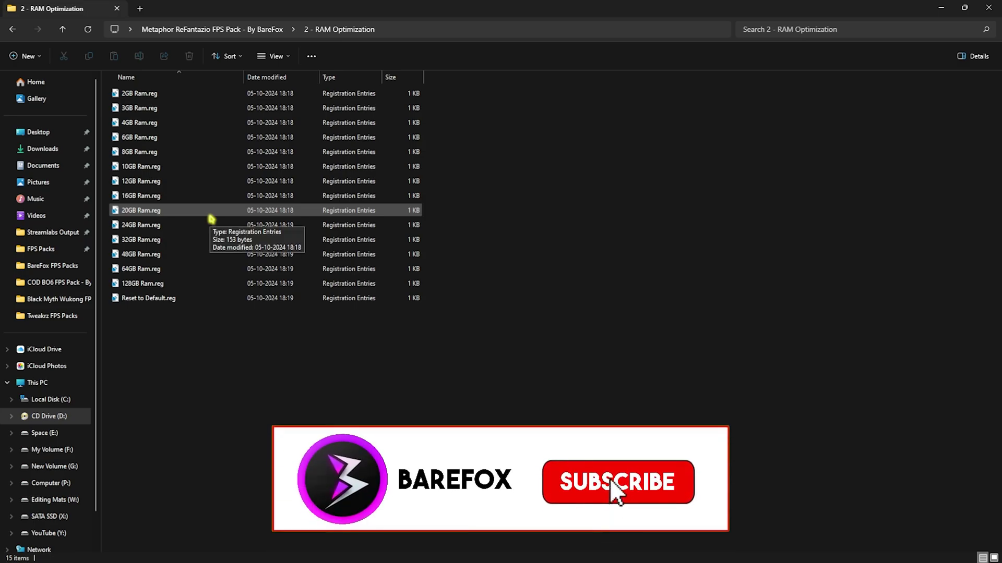
{"action": "left_click", "coordinate": [152, 240]}
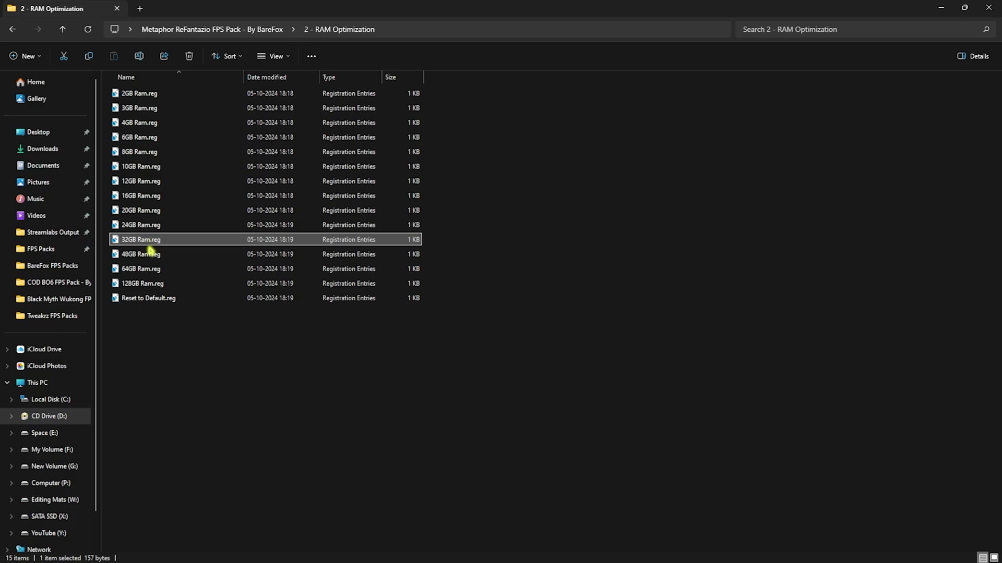
{"action": "left_click", "coordinate": [146, 302]}
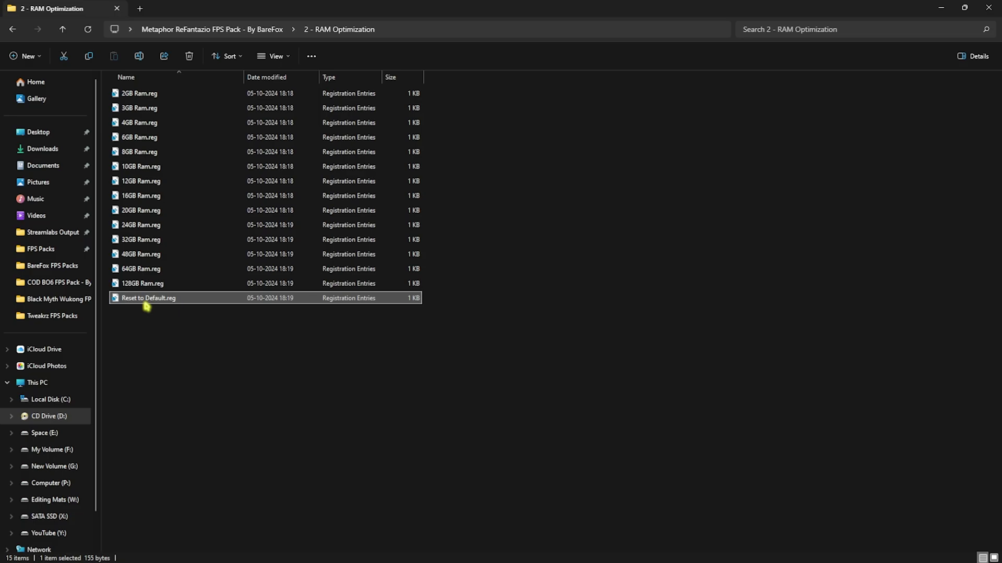
Step: Go back to the pack folder and view the registry files in 3 - GPU Optimization
{"action": "key", "text": "alt+Left"}
{"action": "double_click", "coordinate": [167, 124]}
{"action": "left_click_drag", "start_coordinate": [225, 189], "coordinate": [165, 93]}
{"action": "left_click", "coordinate": [178, 153]}
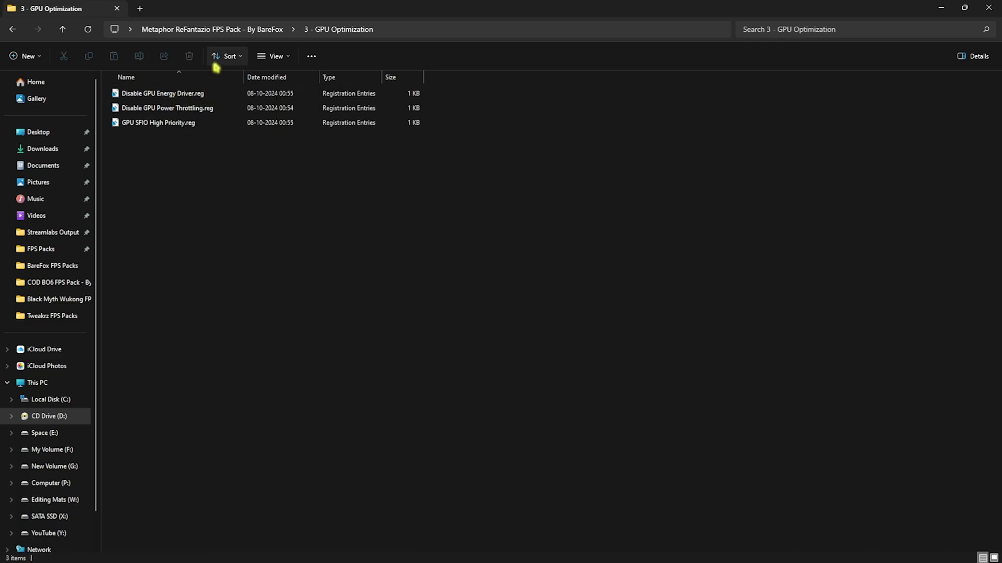
Step: Examine the HighPriority and NormalPriority registry files in 4 - Metaphor ReFantazio Priority and return to the pack folder
{"action": "key", "text": "alt+Left"}
{"action": "left_click", "coordinate": [191, 140]}
{"action": "double_click", "coordinate": [191, 140]}
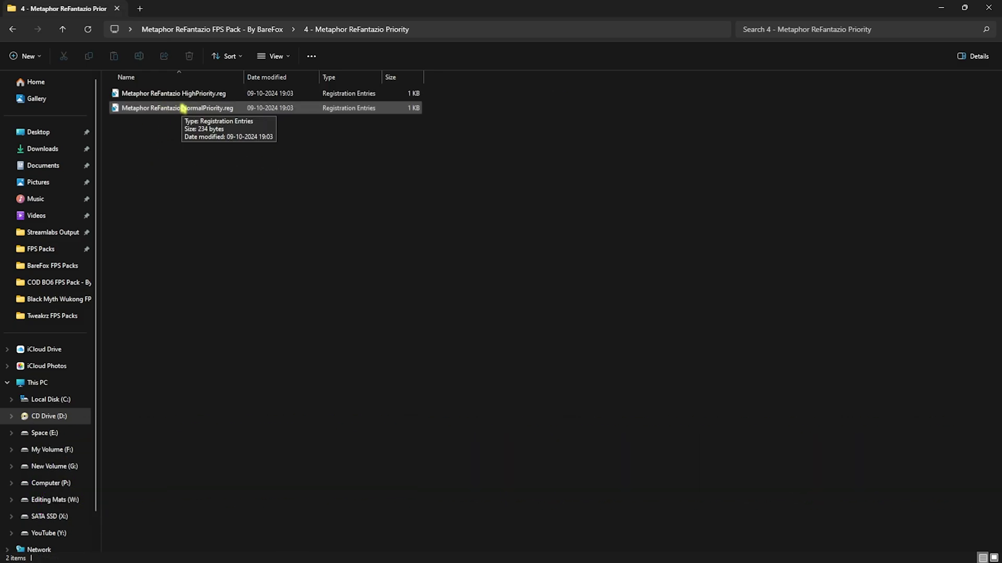
{"action": "left_click", "coordinate": [189, 98]}
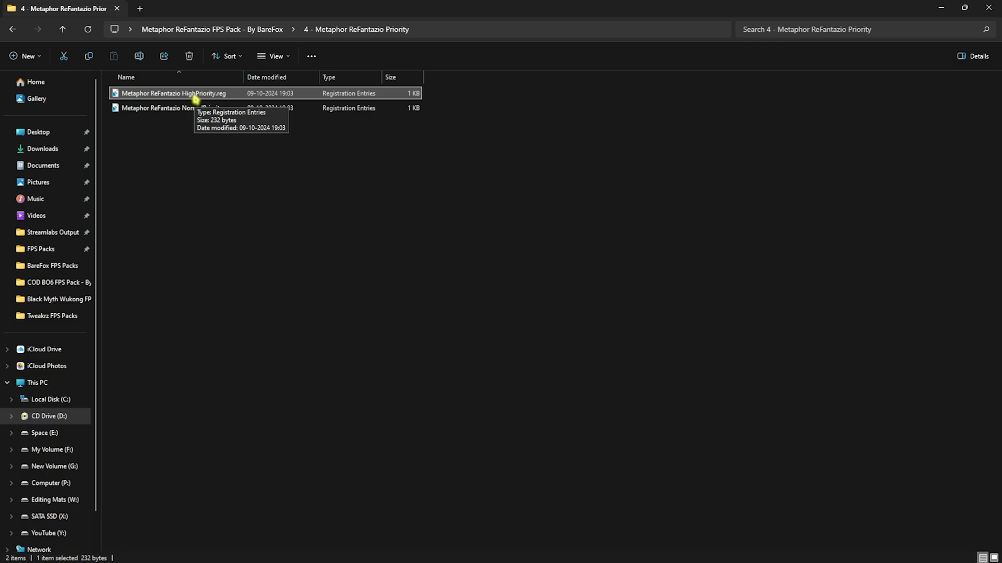
{"action": "left_click", "coordinate": [187, 134]}
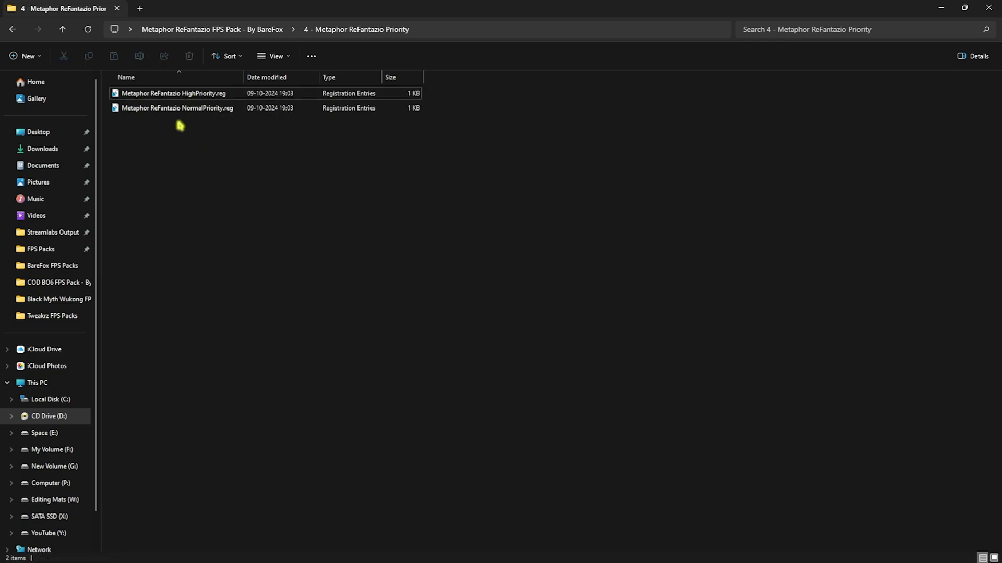
{"action": "left_click", "coordinate": [188, 110]}
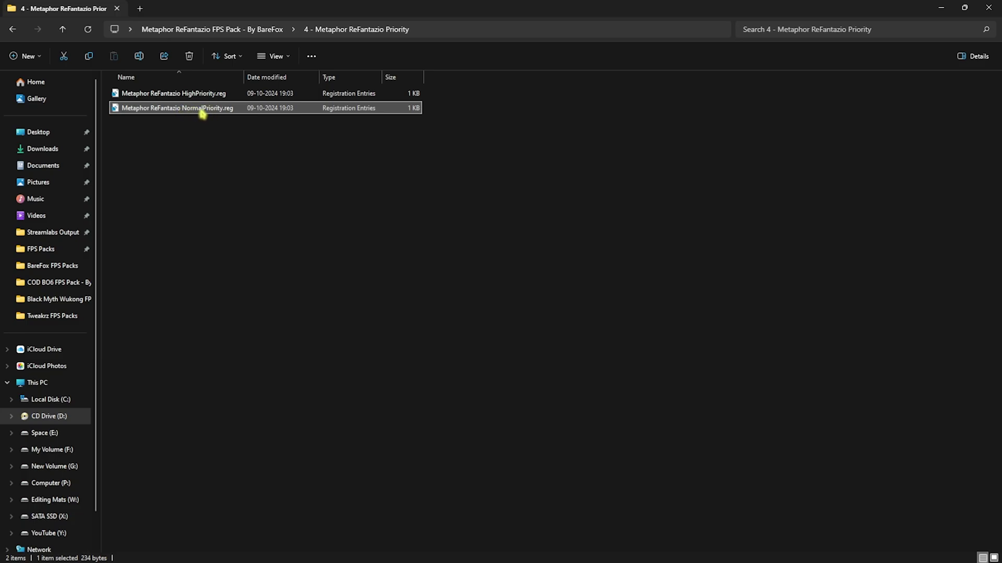
{"action": "left_click", "coordinate": [250, 29]}
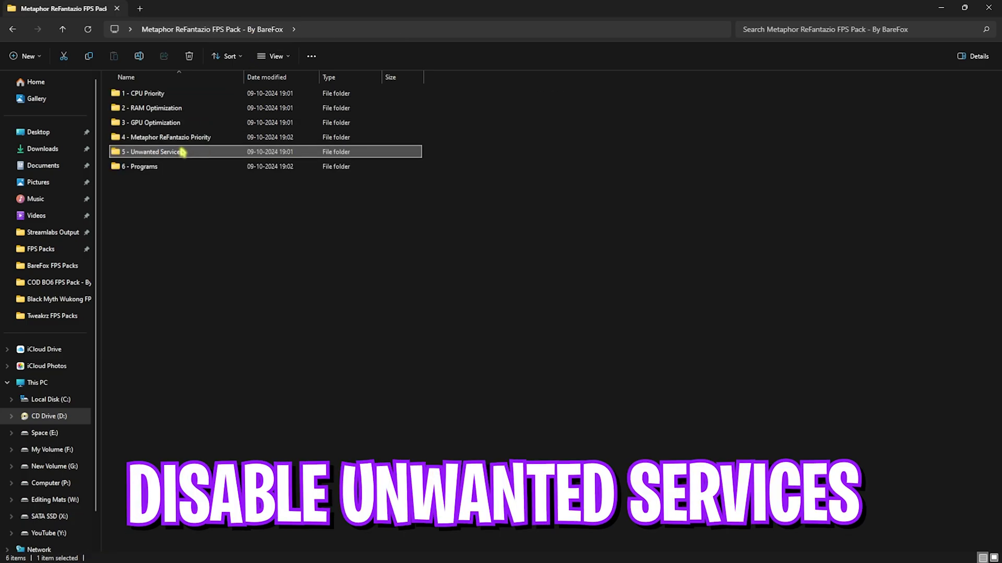
Step: Open 5 - Unwanted Services and look through its registry files, from Disable Bluetooth Services.reg to Win32PrioritySeperation.reg
{"action": "double_click", "coordinate": [139, 152]}
{"action": "left_click_drag", "start_coordinate": [221, 290], "coordinate": [163, 107]}
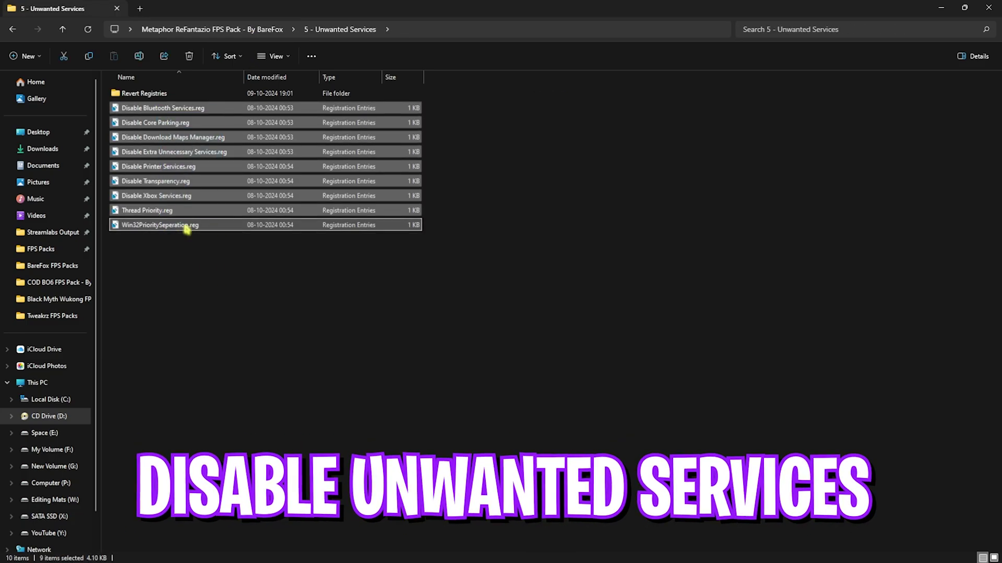
{"action": "left_click", "coordinate": [267, 286]}
{"action": "left_click_drag", "start_coordinate": [266, 287], "coordinate": [166, 106]}
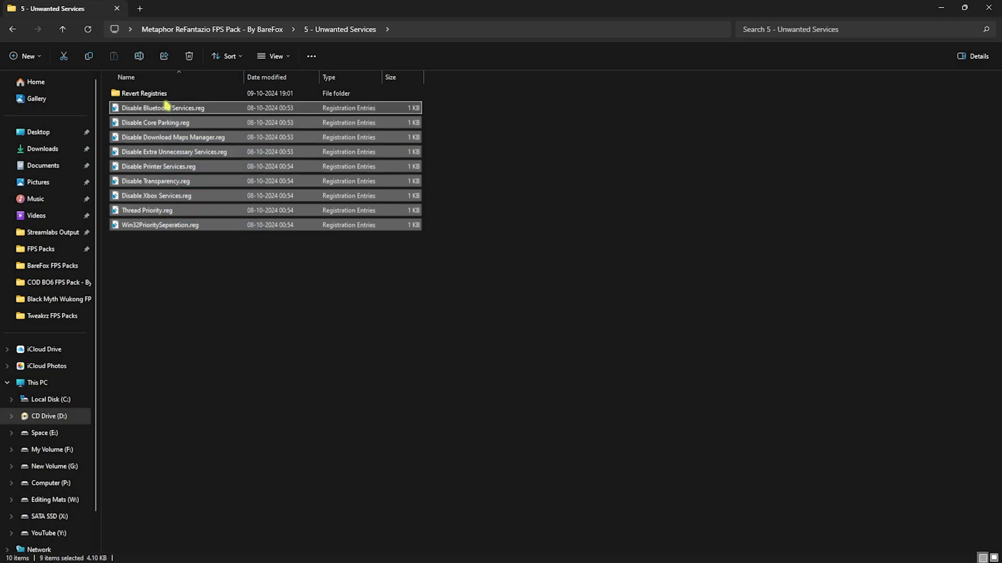
{"action": "left_click", "coordinate": [166, 106]}
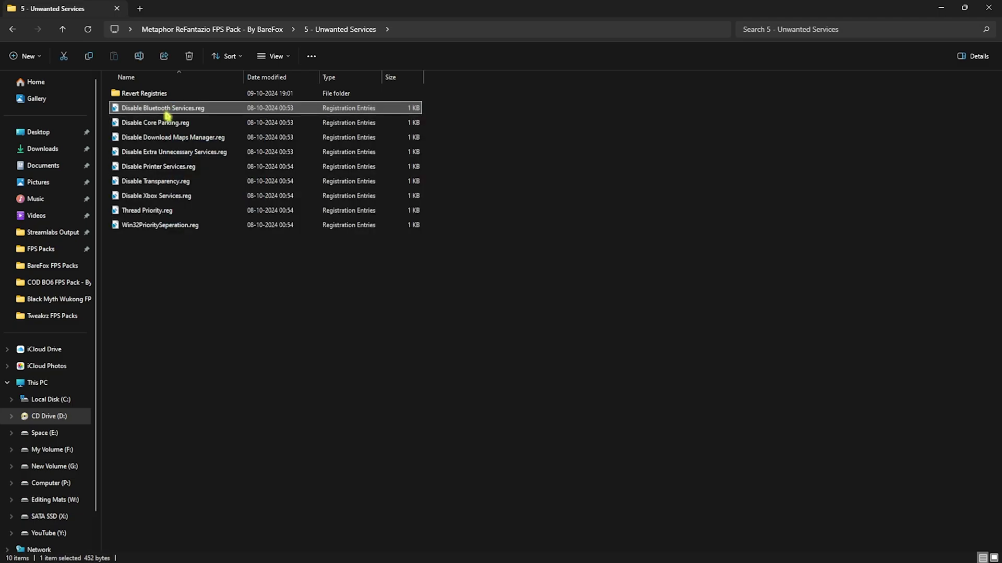
{"action": "left_click_drag", "start_coordinate": [190, 279], "coordinate": [162, 125]}
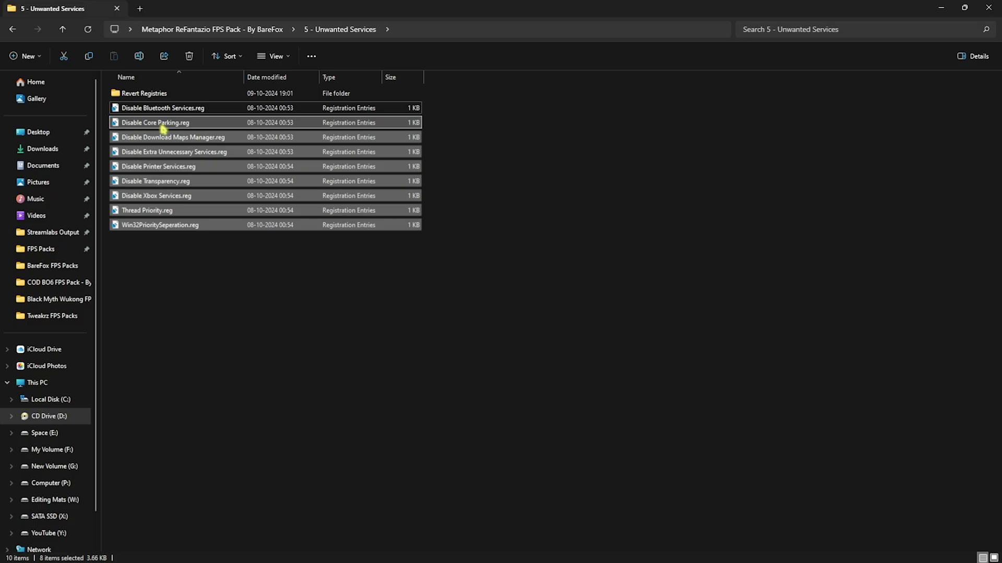
Step: View the Enable registry files in the Revert Registries folder and return to the pack folder
{"action": "double_click", "coordinate": [162, 97]}
{"action": "left_click_drag", "start_coordinate": [179, 211], "coordinate": [168, 100]}
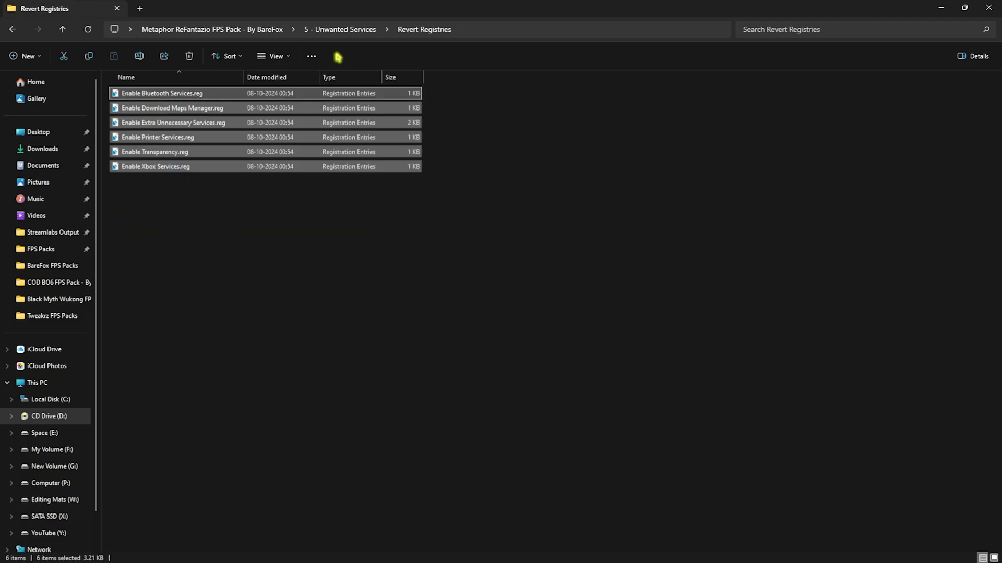
{"action": "left_click", "coordinate": [212, 29]}
Step: Open the 6 - Programs folder and run Cache Cleaner.bat as administrator
{"action": "double_click", "coordinate": [179, 166]}
{"action": "left_click_drag", "start_coordinate": [184, 156], "coordinate": [123, 94]}
{"action": "left_click", "coordinate": [149, 136]}
{"action": "left_click", "coordinate": [147, 96]}
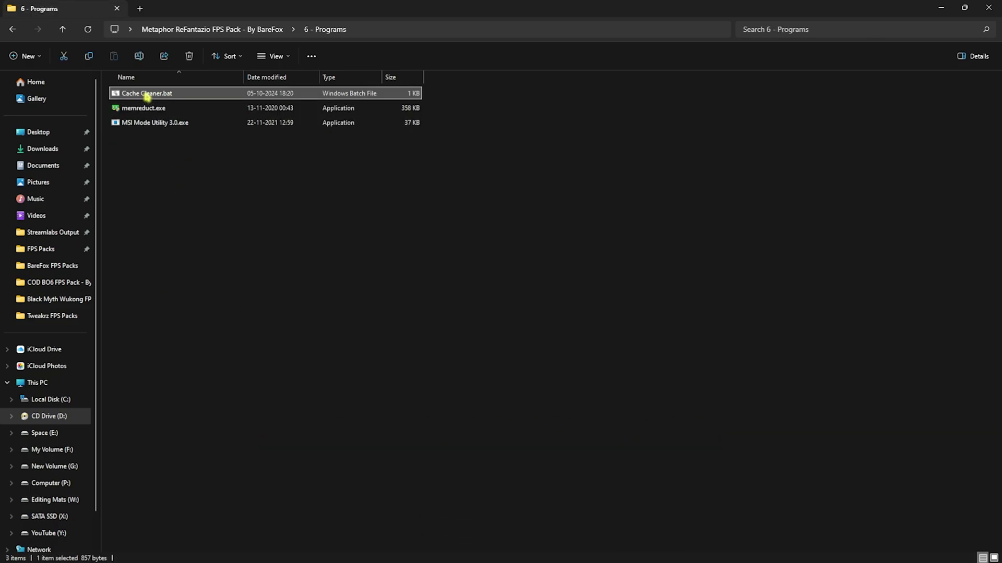
{"action": "right_click", "coordinate": [147, 96]}
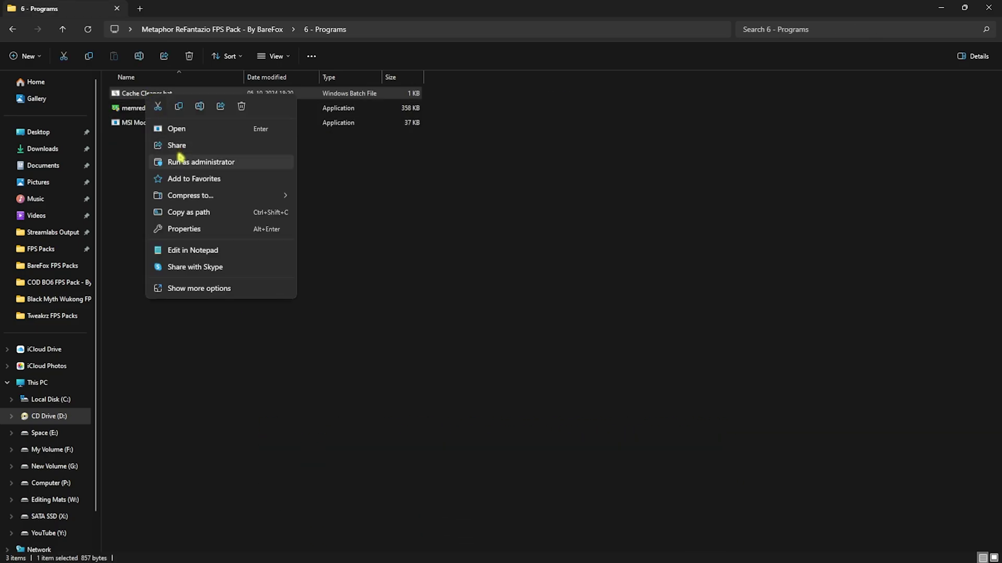
{"action": "left_click", "coordinate": [180, 161]}
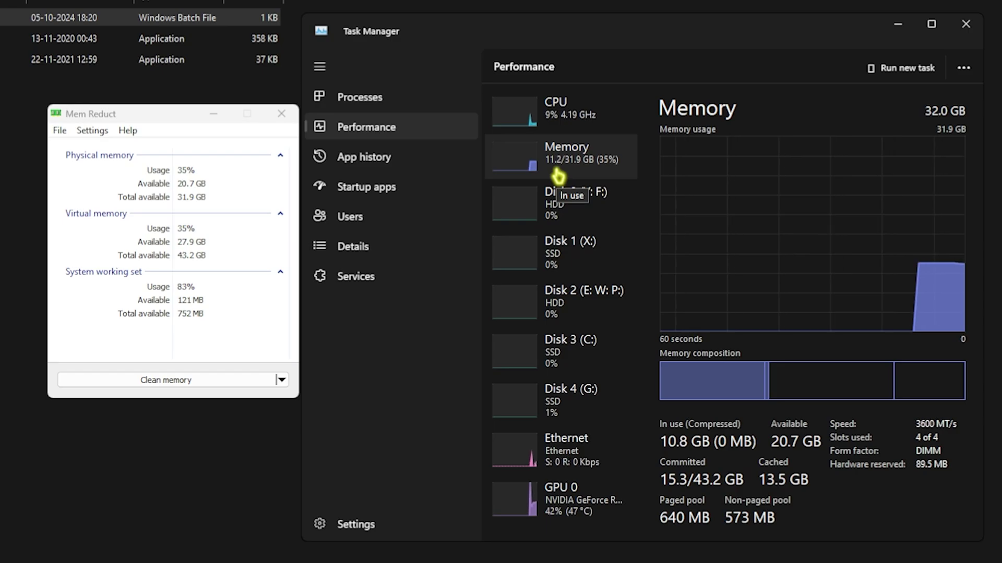
Step: Clean the memory with Mem Reduct, and close Task Manager and Mem Reduct
{"action": "left_click", "coordinate": [194, 380]}
{"action": "left_click", "coordinate": [219, 280]}
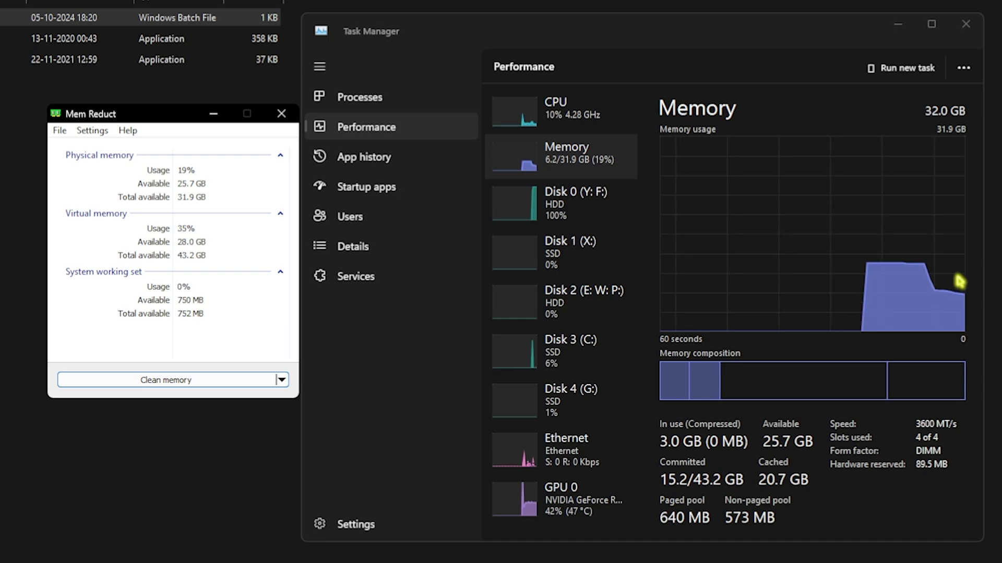
{"action": "left_click", "coordinate": [966, 24]}
{"action": "left_click", "coordinate": [281, 113]}
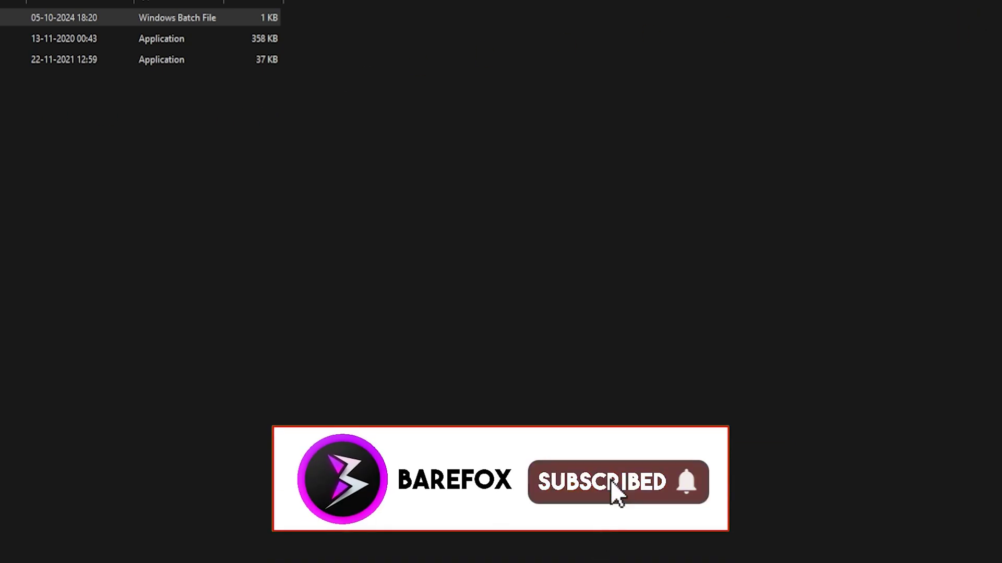
Step: Run MSI Mode Utility 3.0.exe from the Programs folder as administrator
{"action": "left_click", "coordinate": [142, 131]}
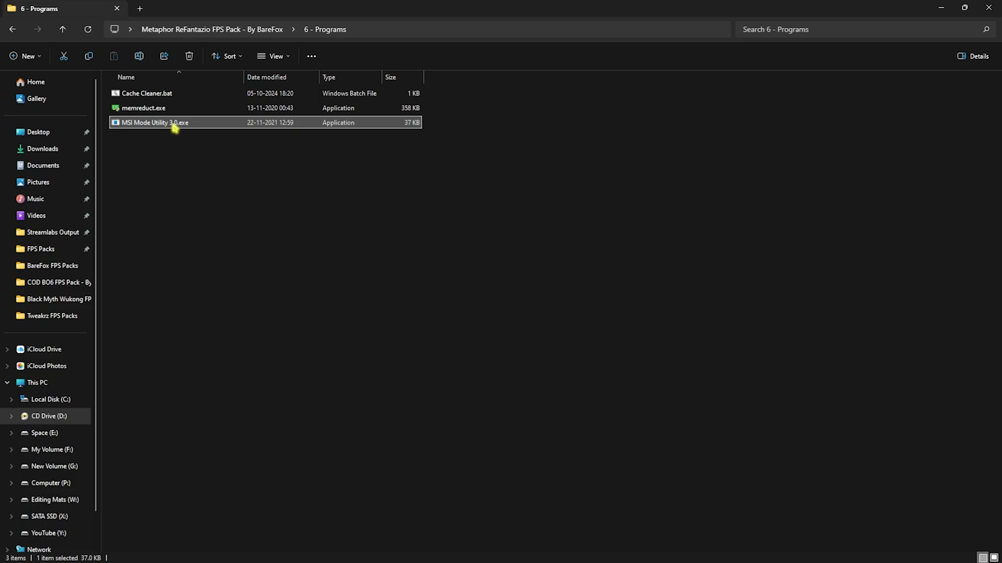
{"action": "right_click", "coordinate": [175, 128]}
{"action": "left_click", "coordinate": [207, 192]}
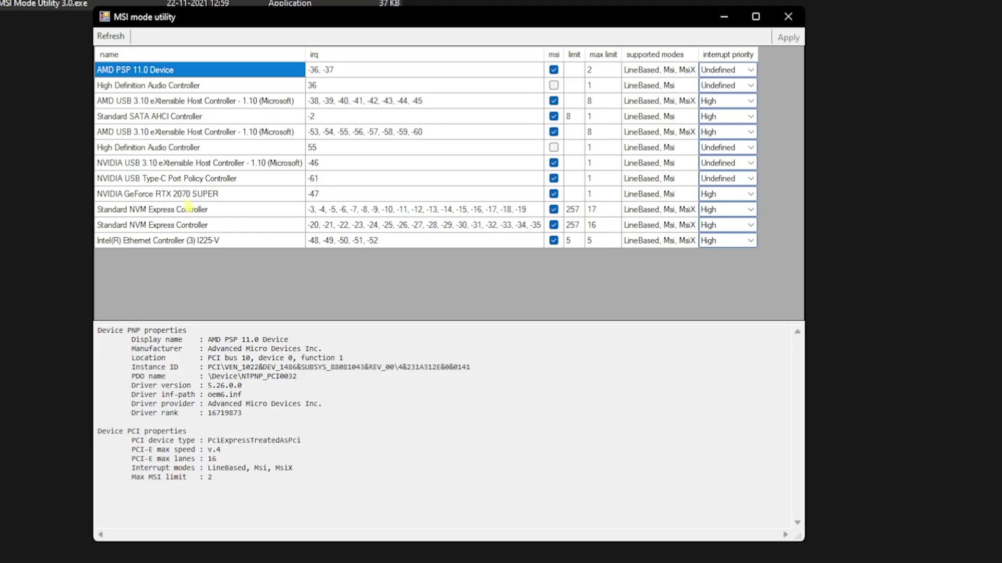
Step: Inspect the MSI mode and interrupt priority of the NVIDIA GeForce RTX 2070 SUPER, and close the utility and the pack folder
{"action": "left_click", "coordinate": [201, 195]}
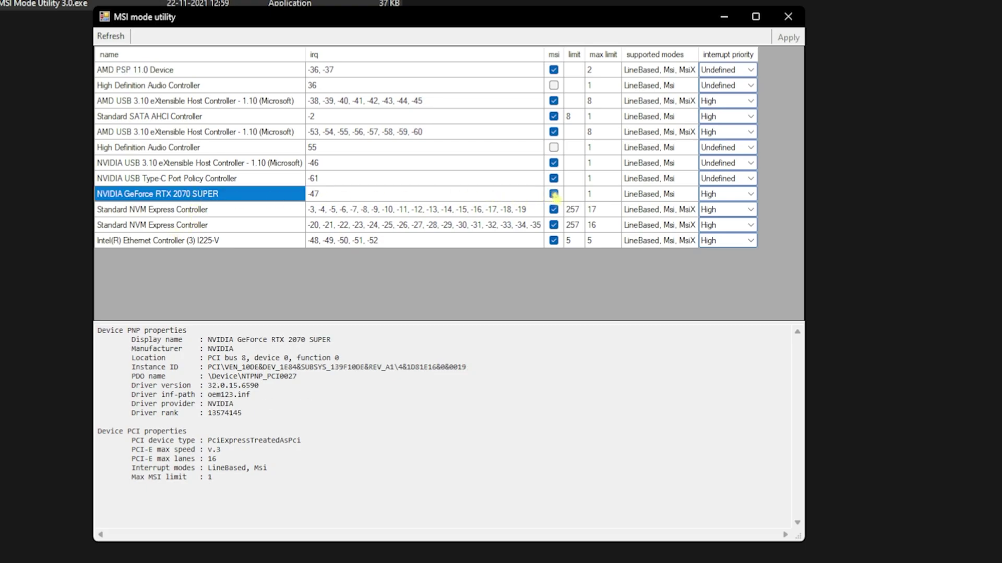
{"action": "left_click", "coordinate": [788, 18]}
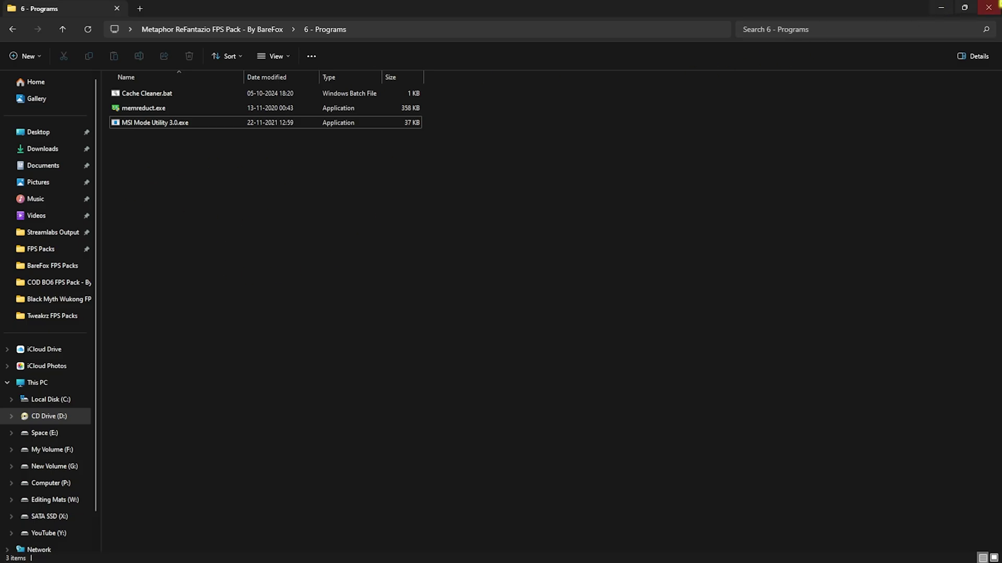
{"action": "left_click", "coordinate": [989, 7]}
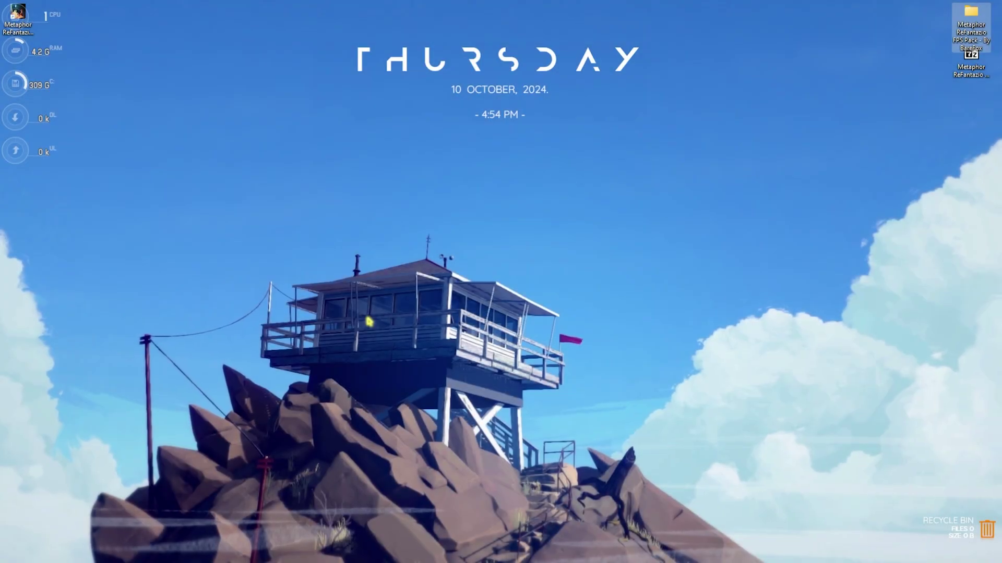
Step: Search Windows for "adjust" to open Performance Options, and open the virtual memory settings at the initial size of drive C:
{"action": "key", "text": "super"}
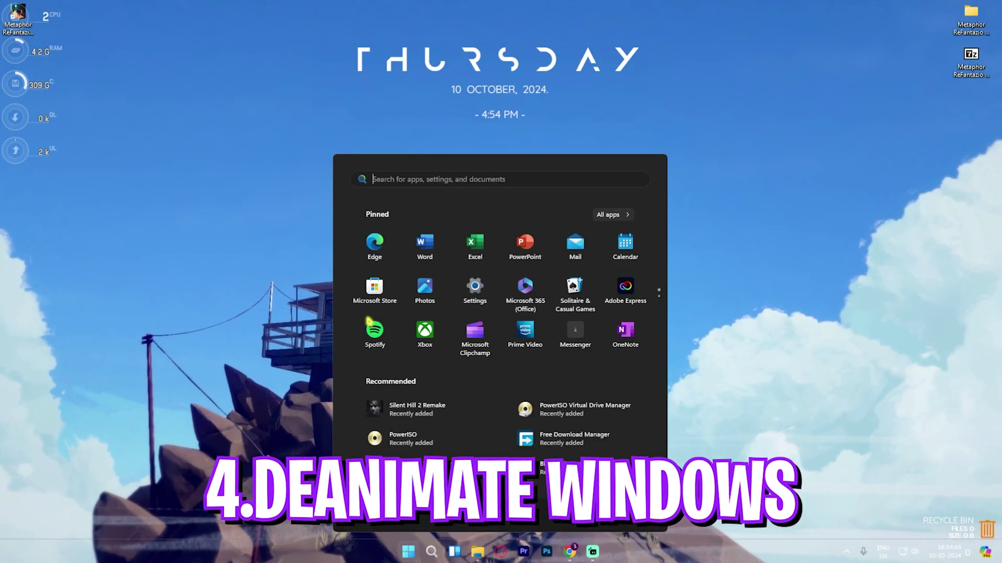
{"action": "type", "text": "adjust"}
{"action": "key", "text": "Return"}
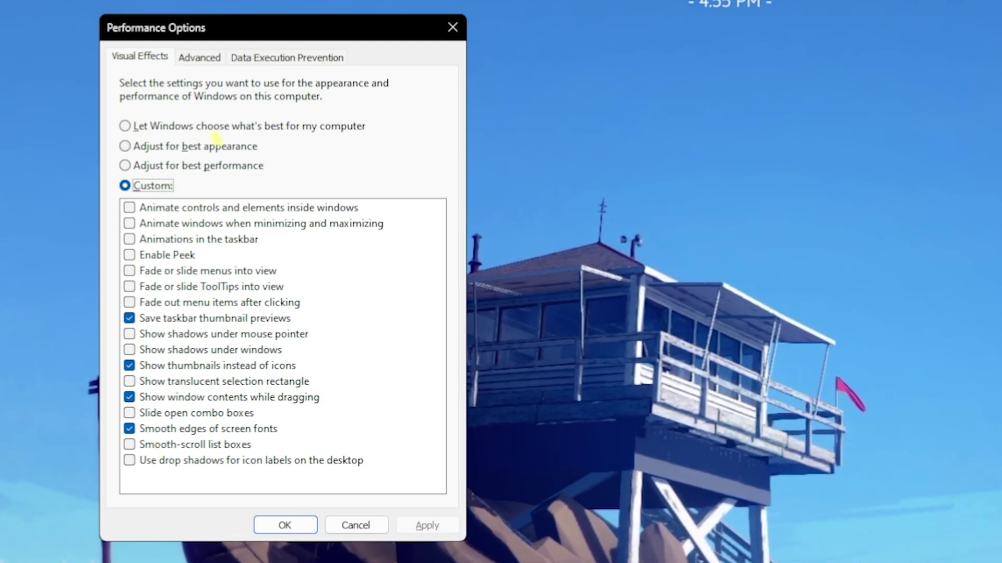
{"action": "left_click", "coordinate": [201, 58]}
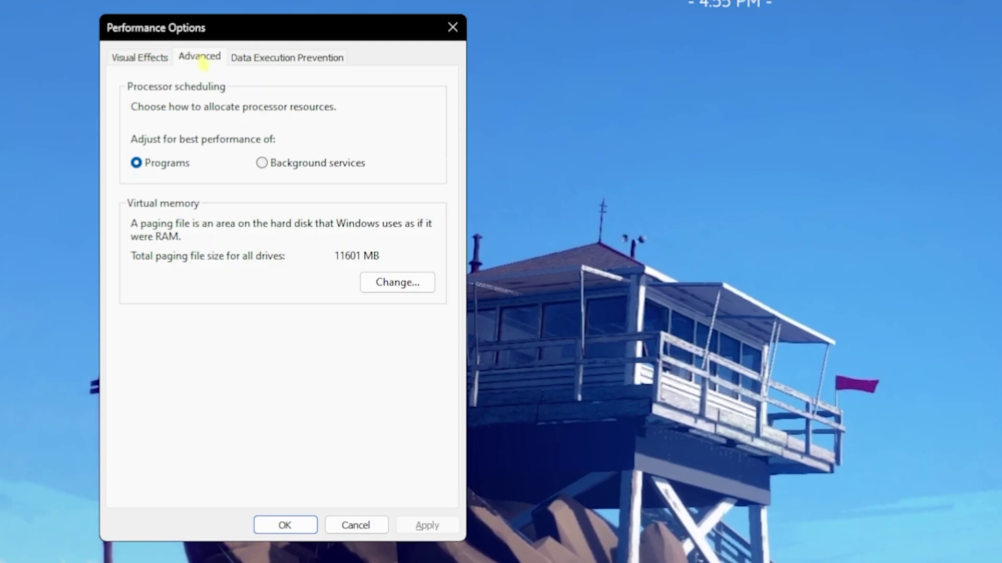
{"action": "left_click", "coordinate": [395, 283]}
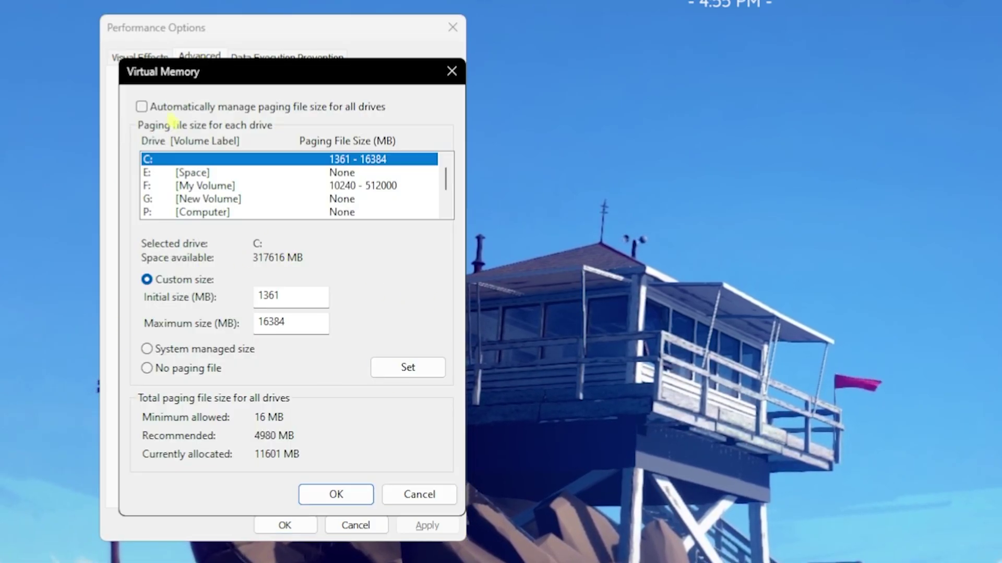
{"action": "left_click_drag", "start_coordinate": [298, 293], "coordinate": [241, 291]}
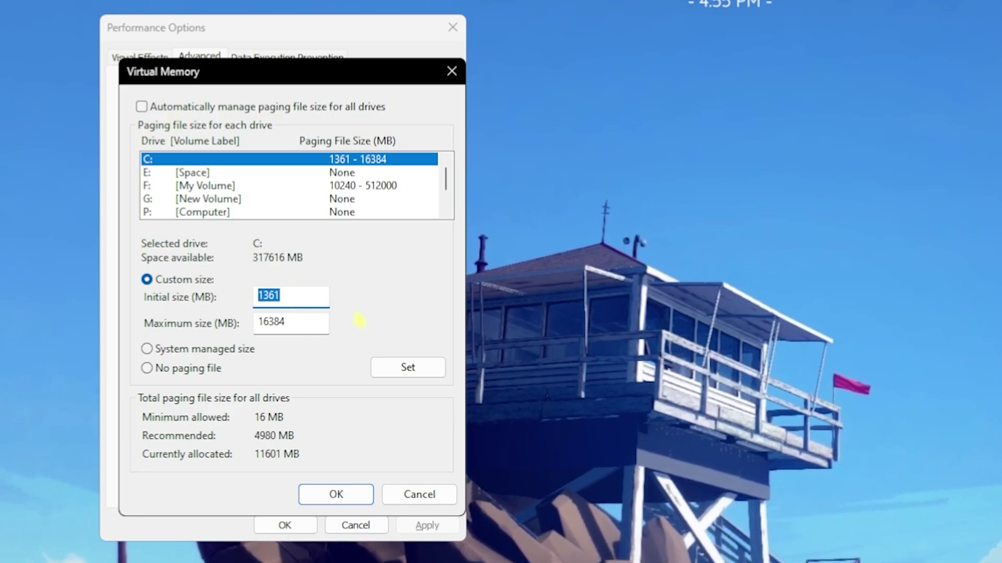
Step: Open Calculator and multiply 32 by 1024
{"action": "key", "text": "super"}
{"action": "type", "text": "calculator"}
{"action": "key", "text": "Return"}
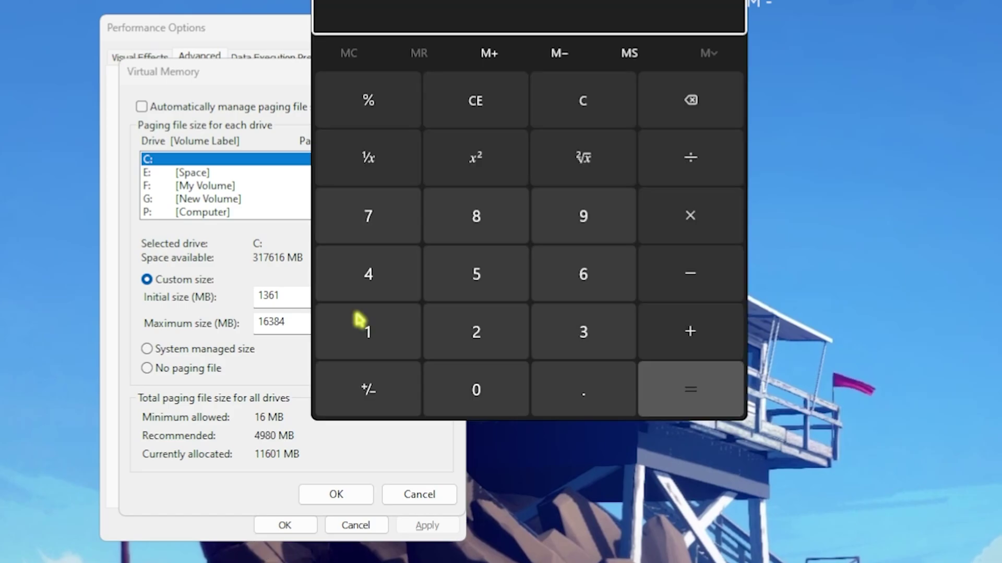
{"action": "left_click", "coordinate": [628, 472]}
{"action": "left_click", "coordinate": [545, 473]}
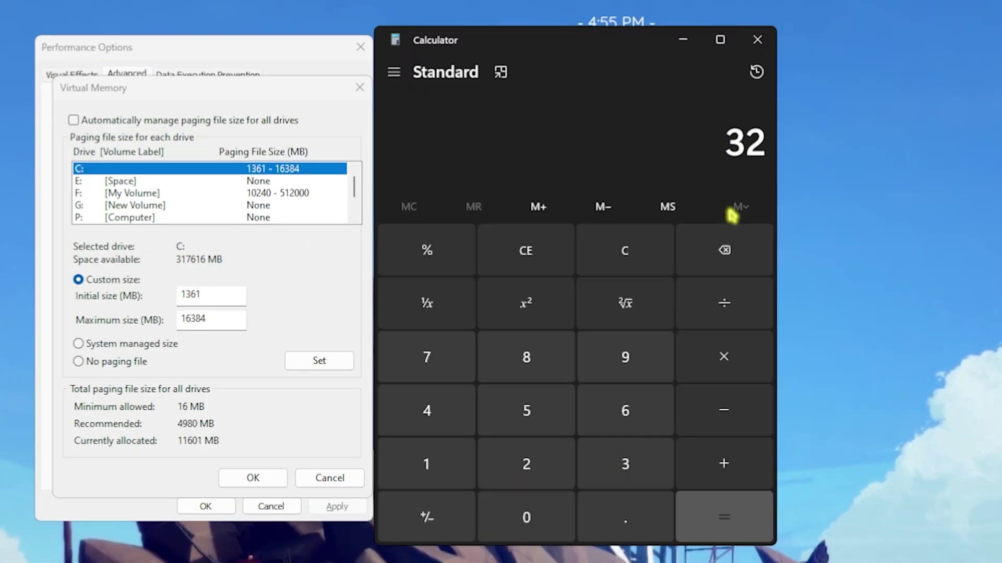
{"action": "left_click", "coordinate": [717, 361]}
{"action": "left_click", "coordinate": [459, 482]}
{"action": "left_click", "coordinate": [527, 517]}
{"action": "left_click", "coordinate": [483, 448]}
{"action": "left_click", "coordinate": [427, 411]}
{"action": "left_click", "coordinate": [725, 508]}
Step: Divide the calculated result by 2, close Calculator and confirm the virtual memory settings
{"action": "left_click", "coordinate": [721, 303]}
{"action": "left_click", "coordinate": [526, 465]}
{"action": "left_click", "coordinate": [731, 514]}
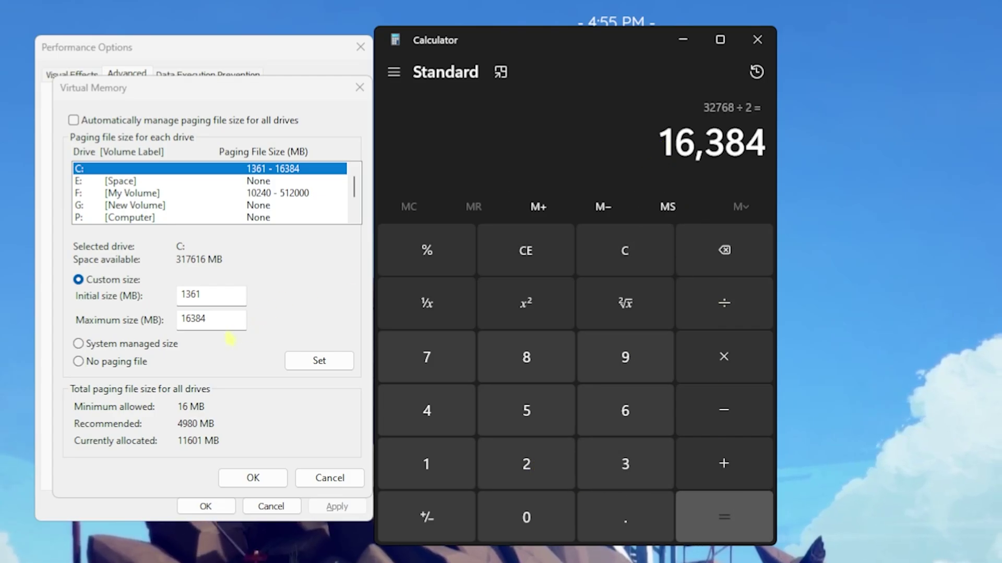
{"action": "left_click", "coordinate": [757, 40]}
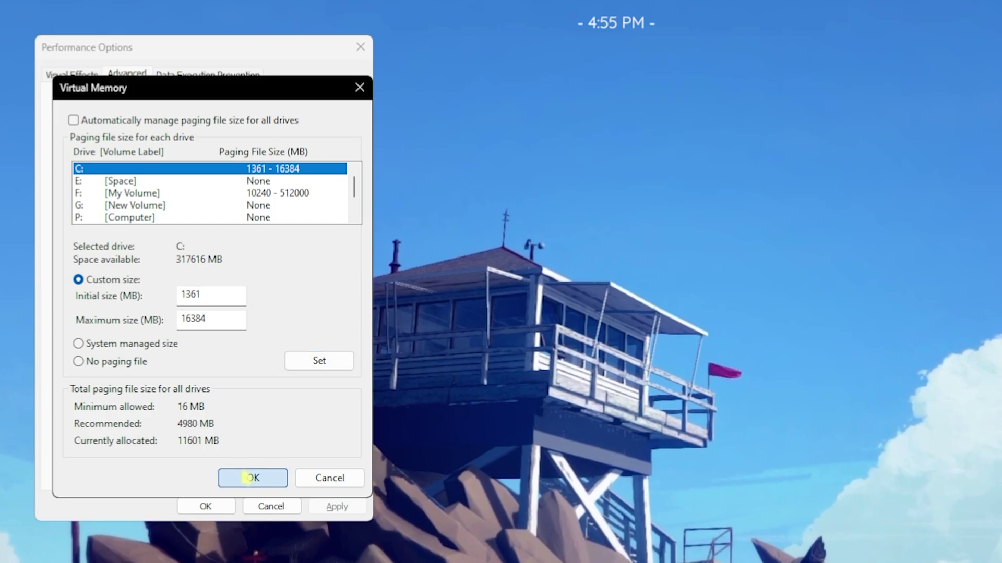
{"action": "left_click", "coordinate": [253, 477]}
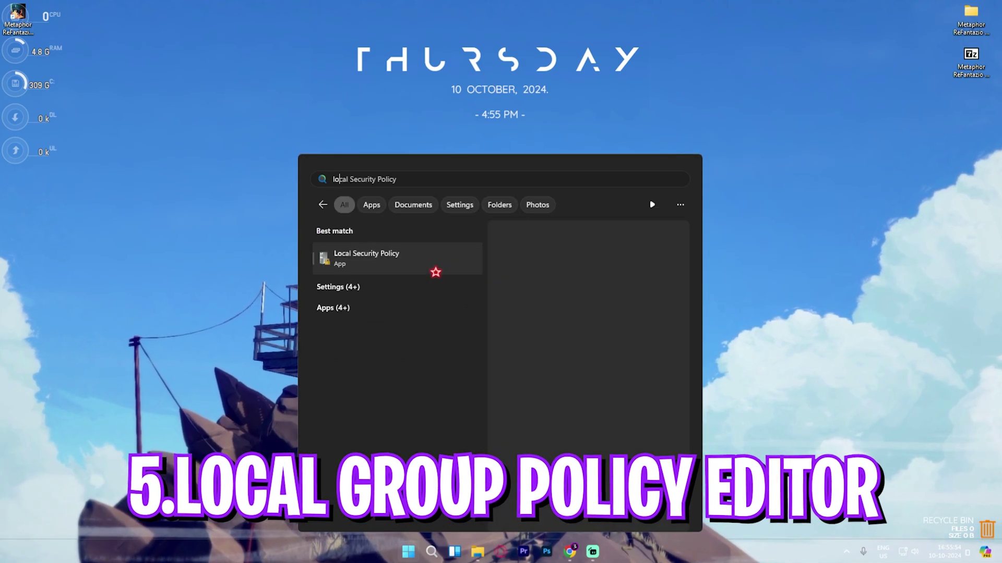
Step: Find and open the Local Group Policy Editor, and widen its policy tree
{"action": "type", "text": "cal g"}
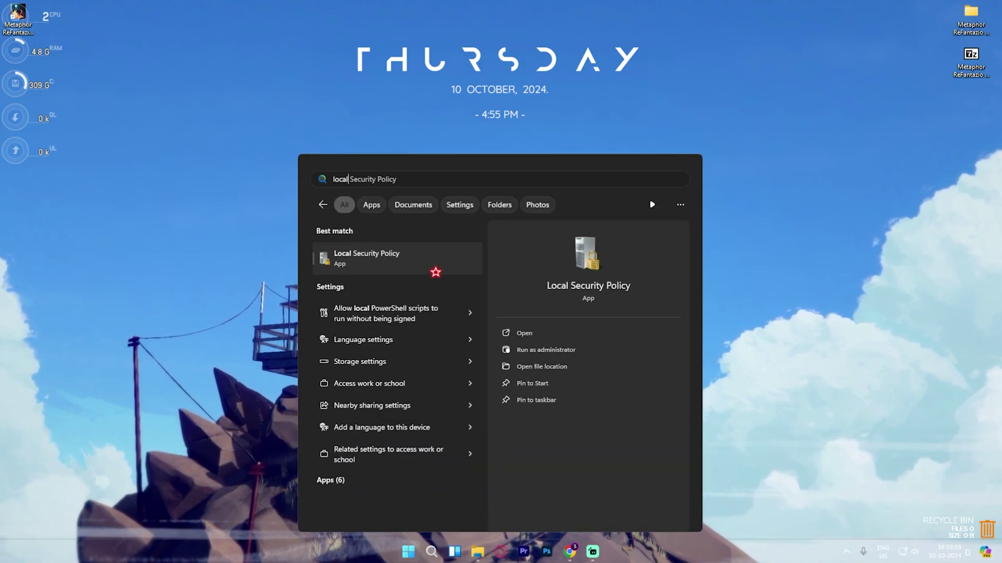
{"action": "left_click", "coordinate": [435, 272]}
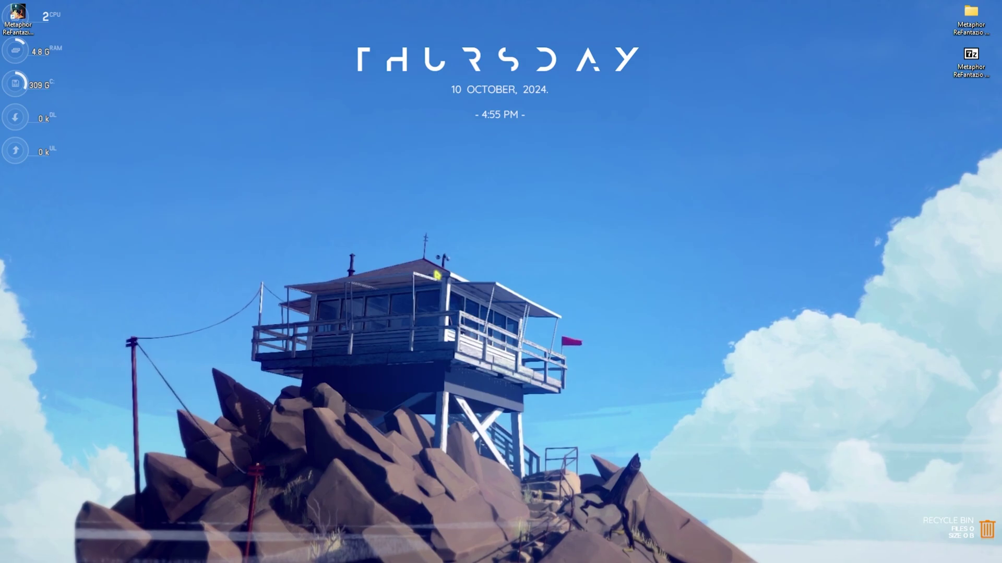
{"action": "left_click", "coordinate": [440, 89]}
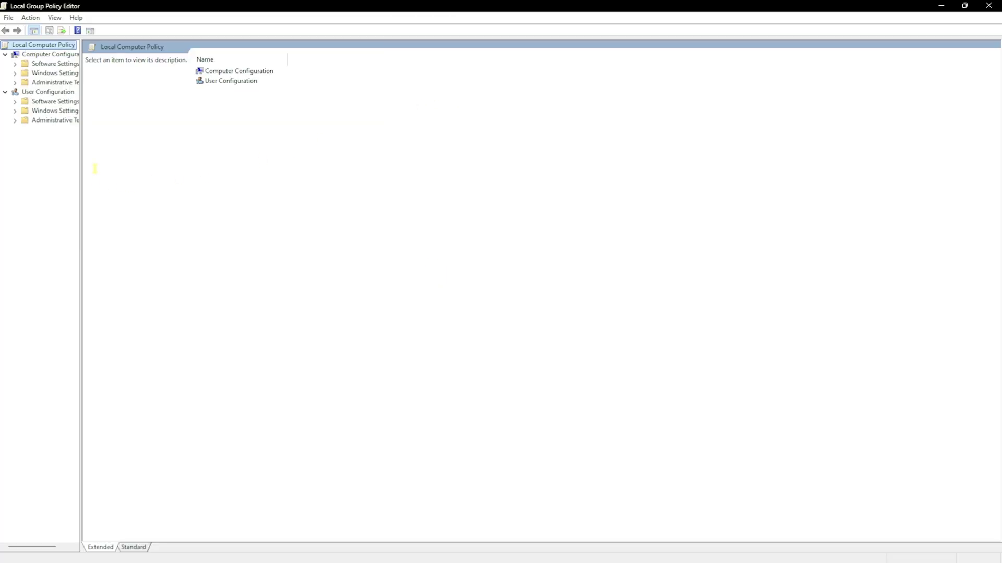
{"action": "left_click_drag", "start_coordinate": [79, 160], "coordinate": [120, 163]}
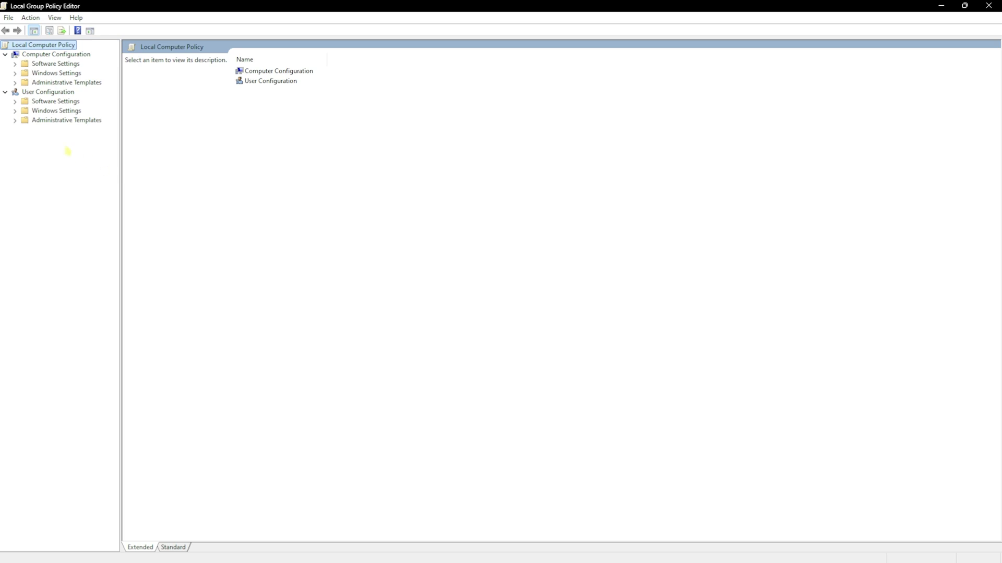
Step: Open the App Privacy policies under Computer Configuration, Administrative Templates, Windows Components
{"action": "left_click", "coordinate": [15, 83]}
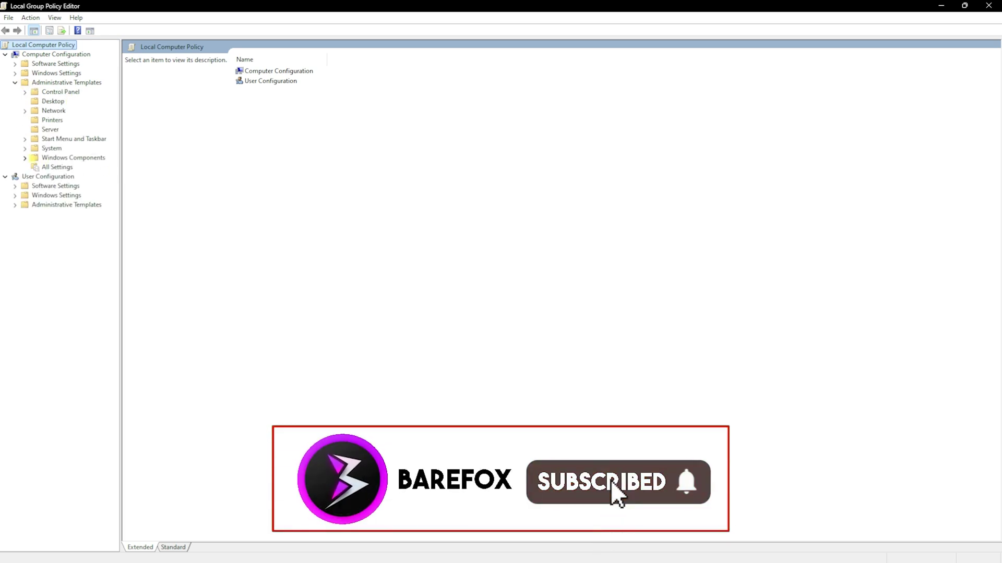
{"action": "left_click", "coordinate": [25, 158]}
{"action": "left_click", "coordinate": [79, 82]}
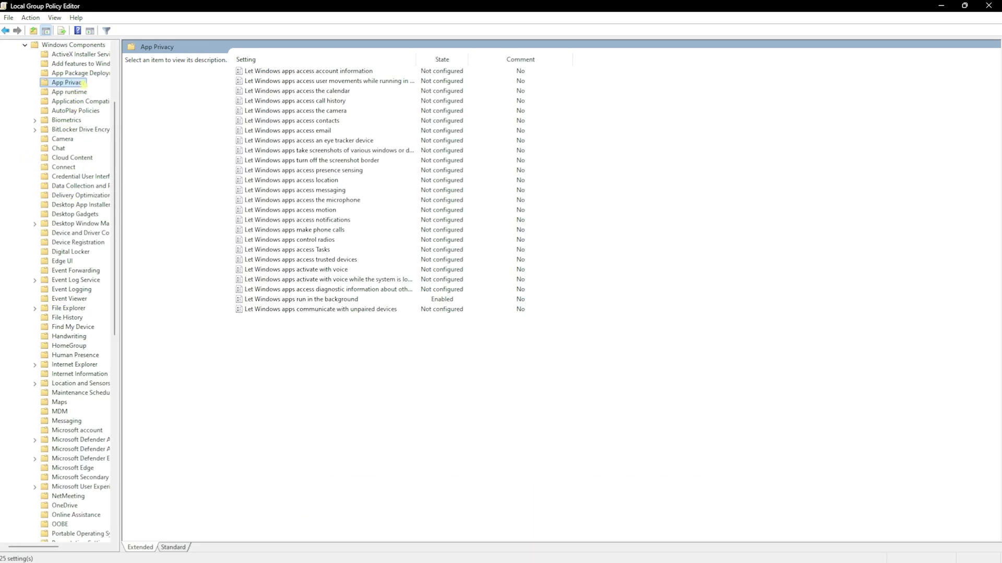
Step: Set the "Let Windows apps run in the background" policy to Enabled with Force Deny for all apps, apply it and close the editor
{"action": "left_click", "coordinate": [287, 299]}
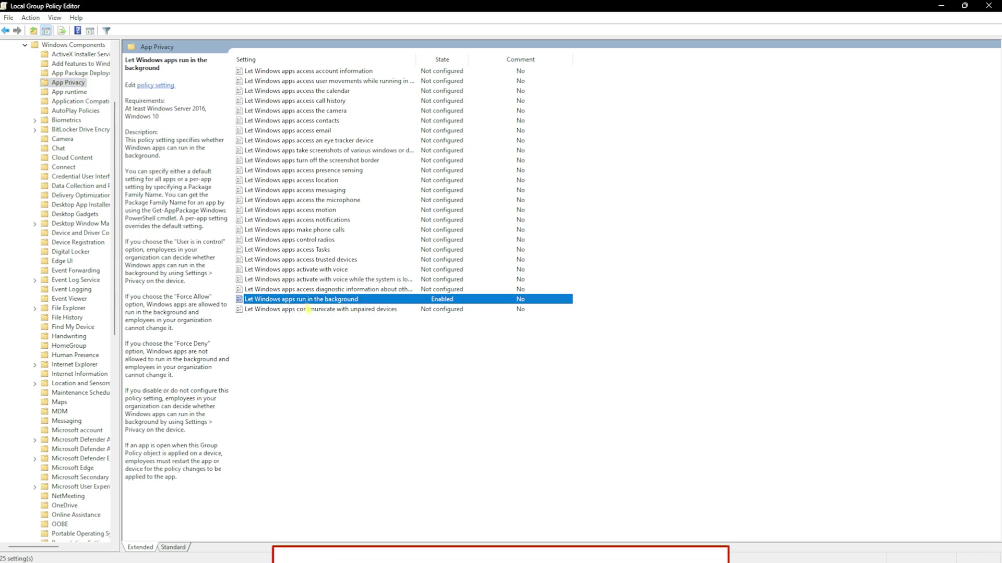
{"action": "double_click", "coordinate": [541, 300]}
{"action": "left_click", "coordinate": [69, 109]}
{"action": "left_click", "coordinate": [146, 185]}
{"action": "left_click", "coordinate": [126, 211]}
{"action": "left_click", "coordinate": [358, 364]}
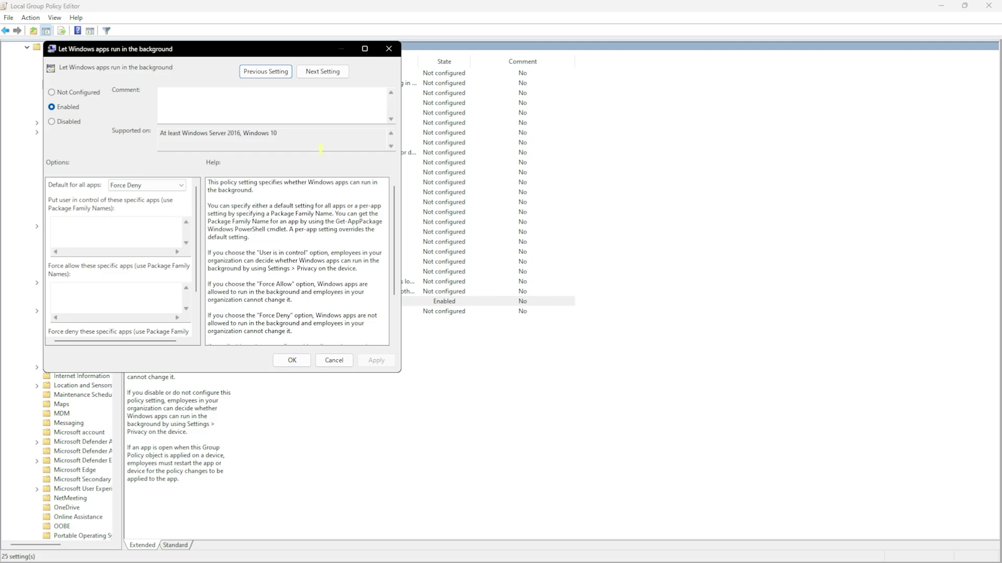
{"action": "left_click", "coordinate": [386, 49]}
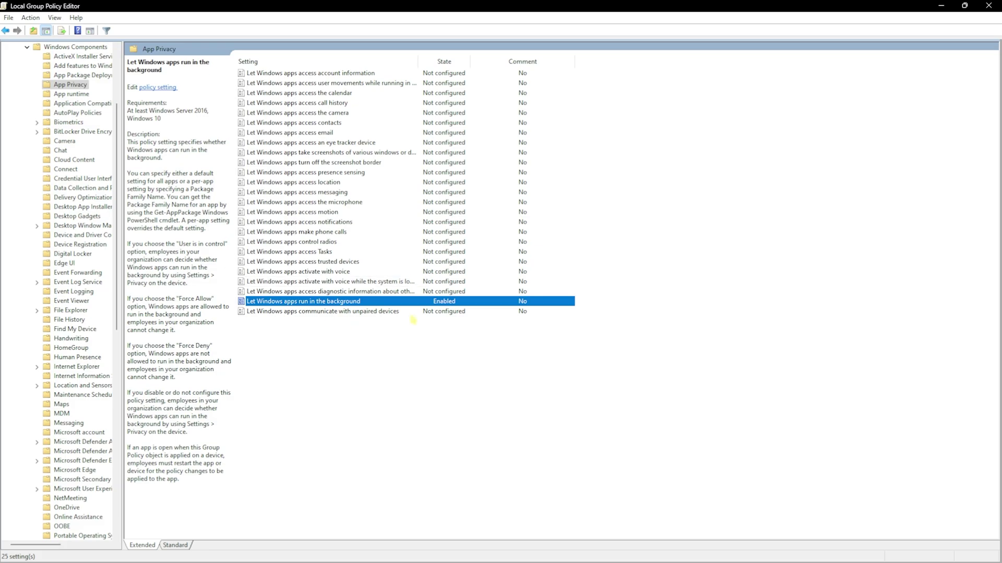
{"action": "left_click", "coordinate": [989, 5]}
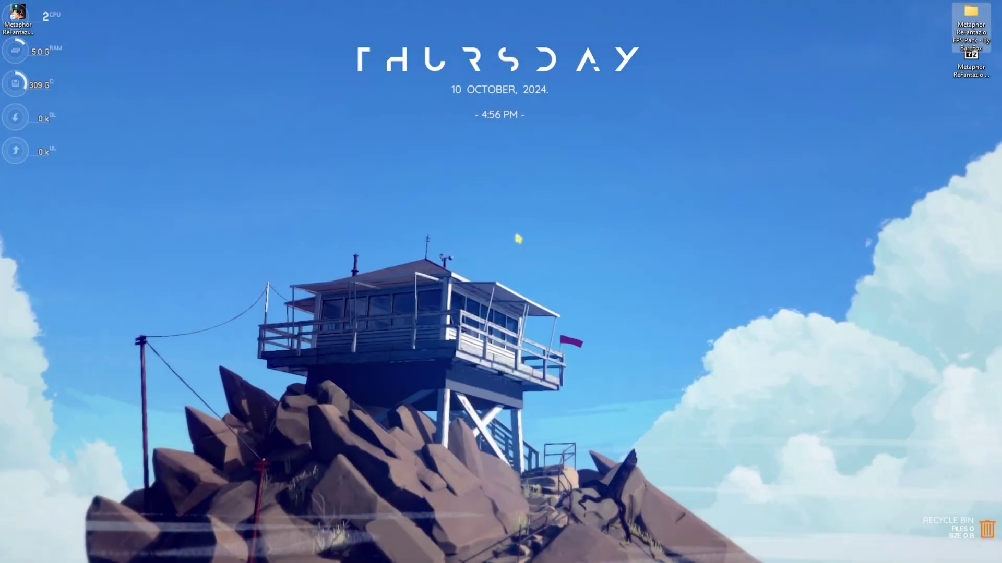
Step: Find and open the Windows Services console
{"action": "key", "text": "super"}
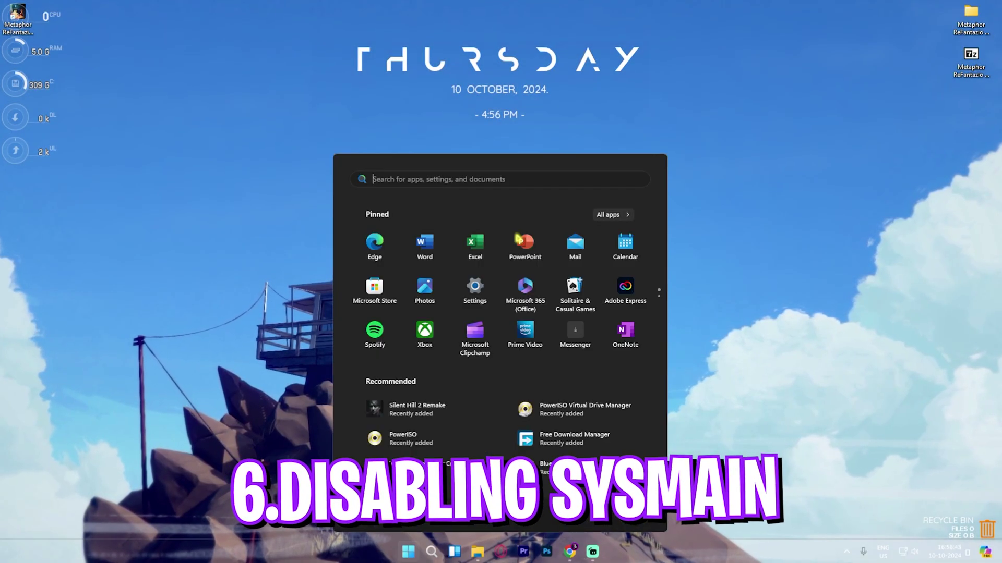
{"action": "type", "text": "steam"}
{"action": "key", "text": "ctrl+a"}
{"action": "type", "text": "services"}
{"action": "key", "text": "Return"}
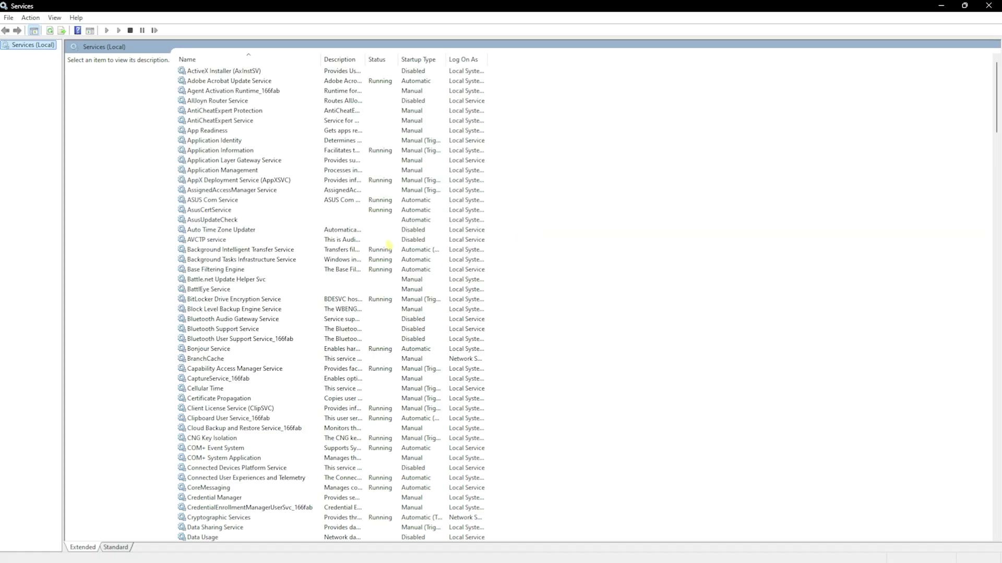
Step: Set the SysMain service's startup type to Disabled in its properties and close the properties dialog
{"action": "key", "text": "s"}
{"action": "left_click", "coordinate": [216, 299]}
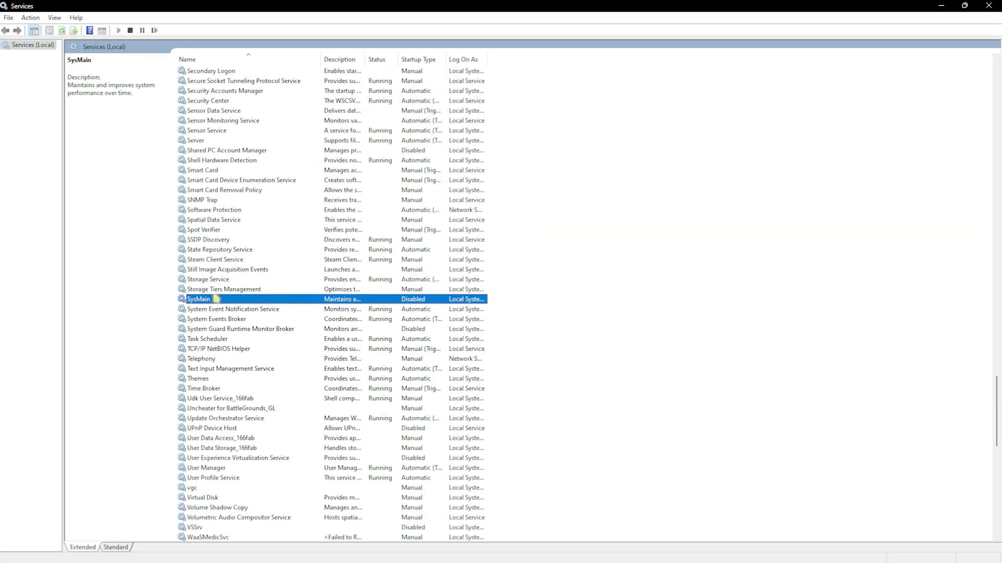
{"action": "right_click", "coordinate": [253, 304]}
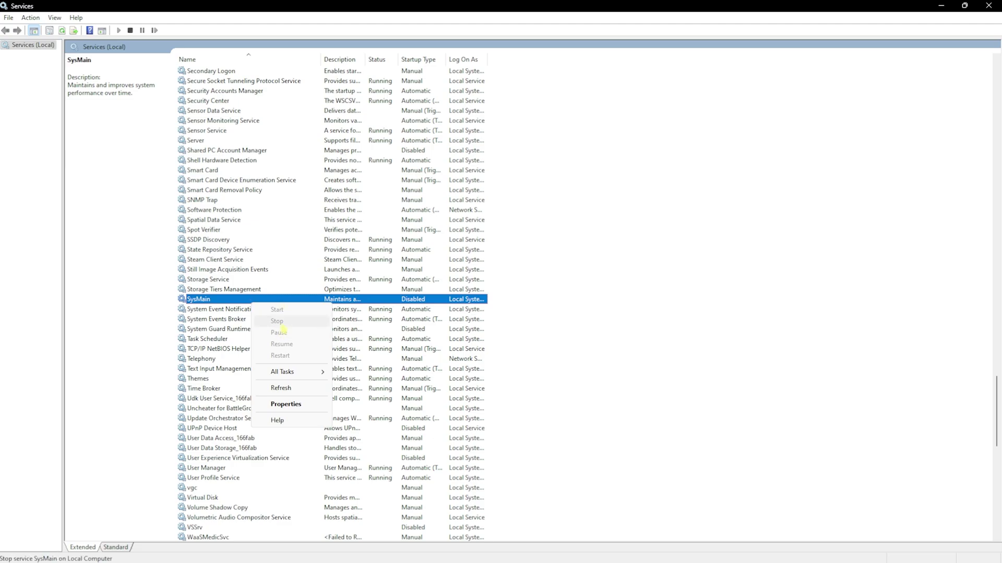
{"action": "left_click", "coordinate": [286, 404]}
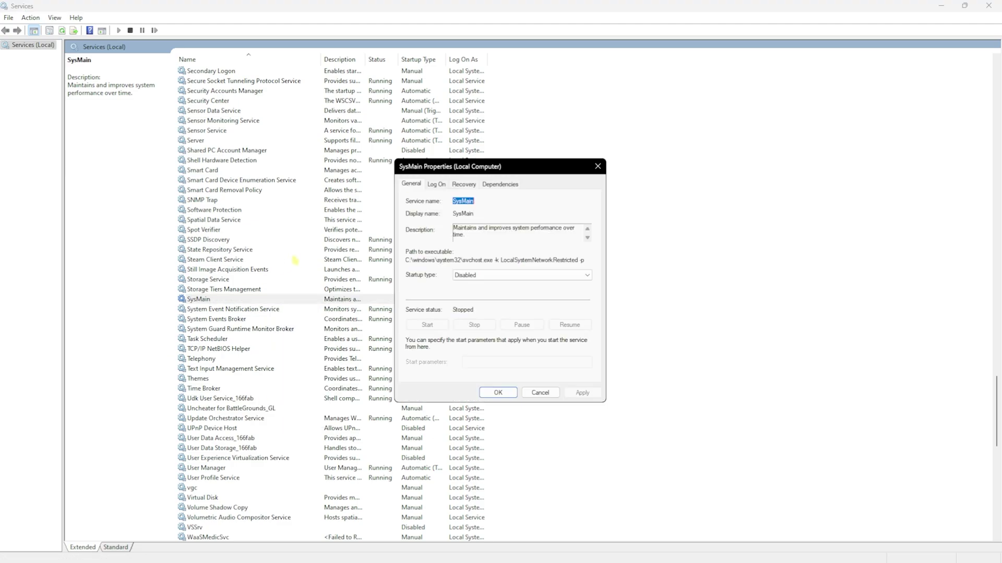
{"action": "left_click", "coordinate": [522, 275]}
{"action": "left_click", "coordinate": [470, 308]}
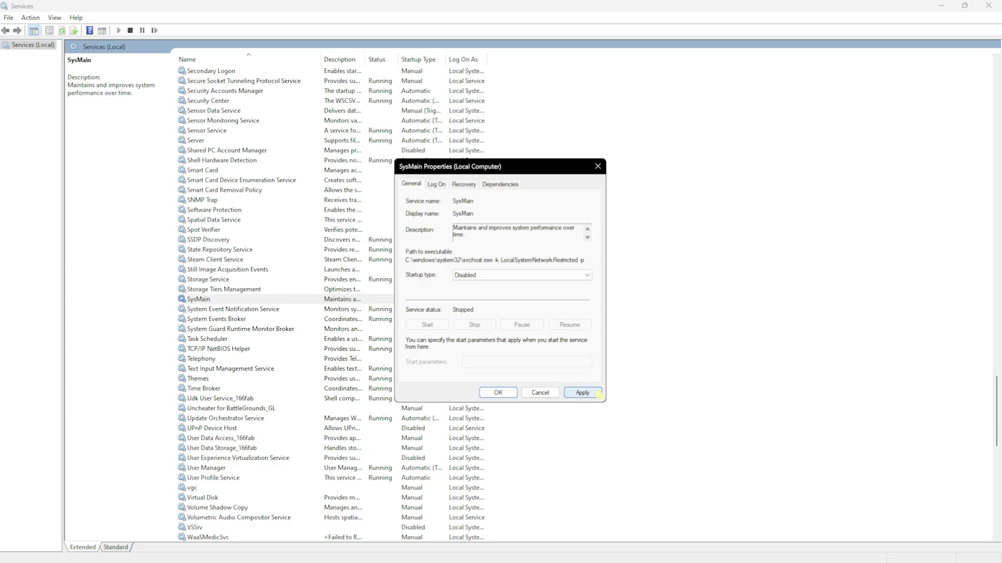
{"action": "left_click", "coordinate": [595, 168]}
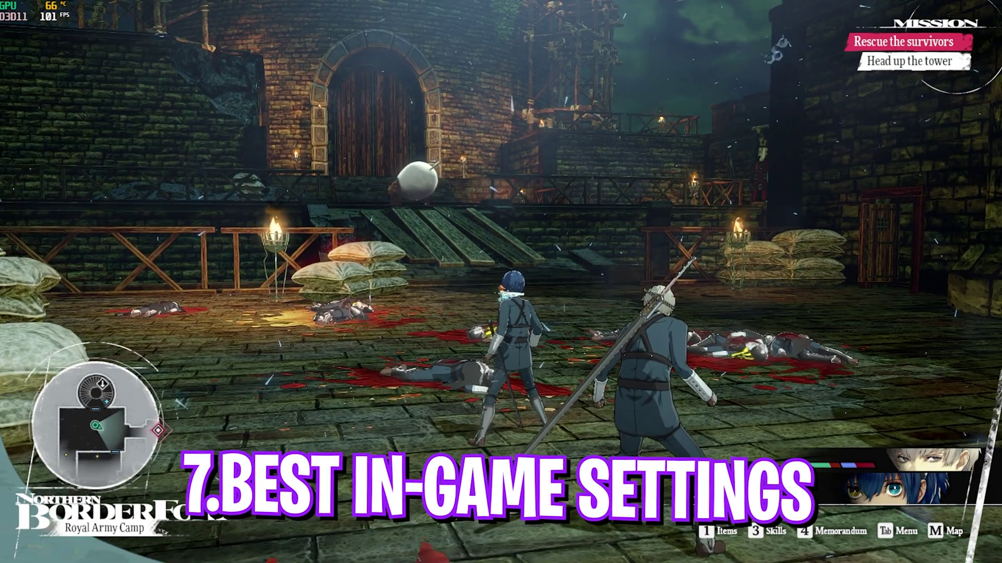
Step: In Metaphor: ReFantazio, open the Graphics Settings, set Texture Quality to High and confirm the settings
{"action": "key", "text": "Tab"}
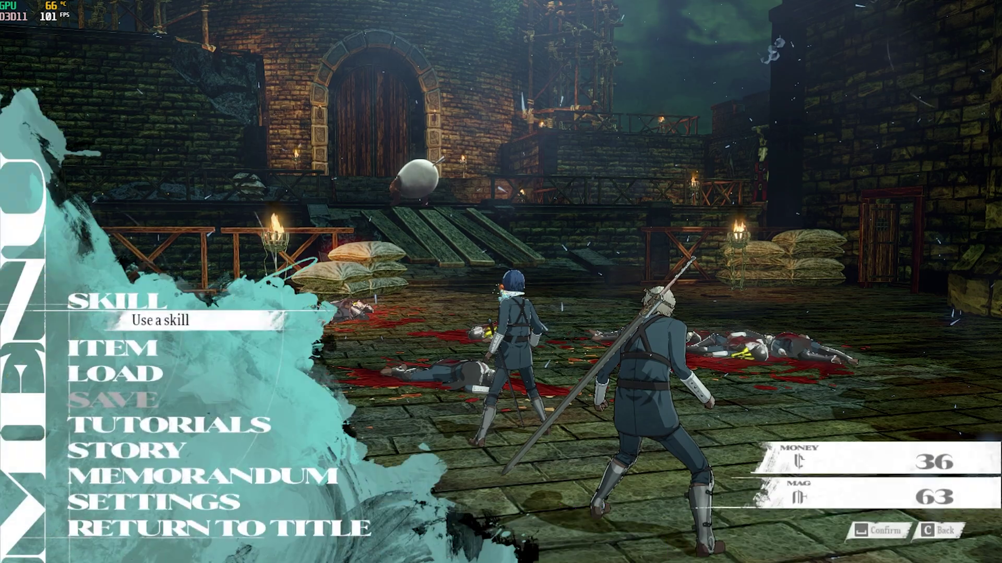
{"action": "left_click", "coordinate": [139, 498]}
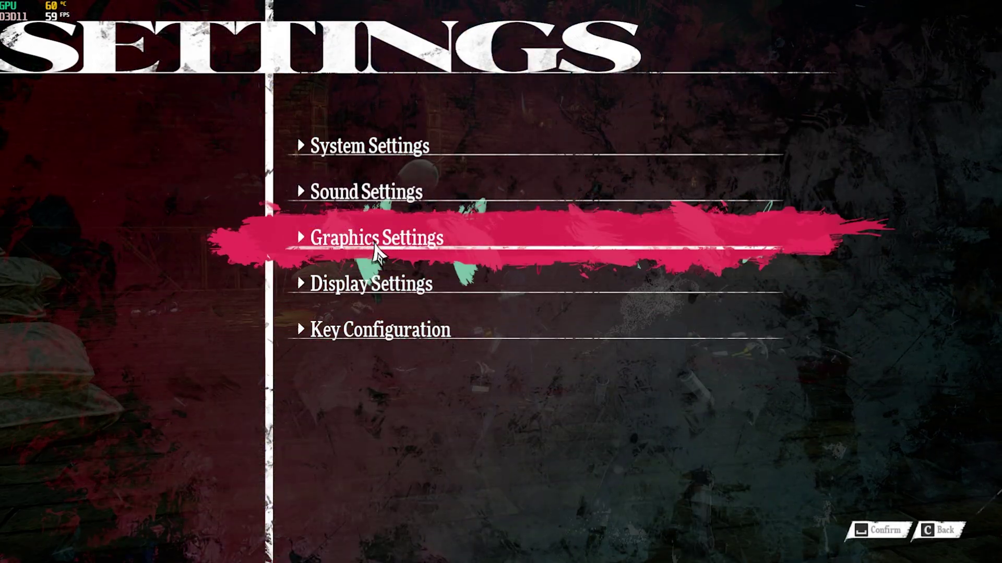
{"action": "left_click", "coordinate": [373, 246]}
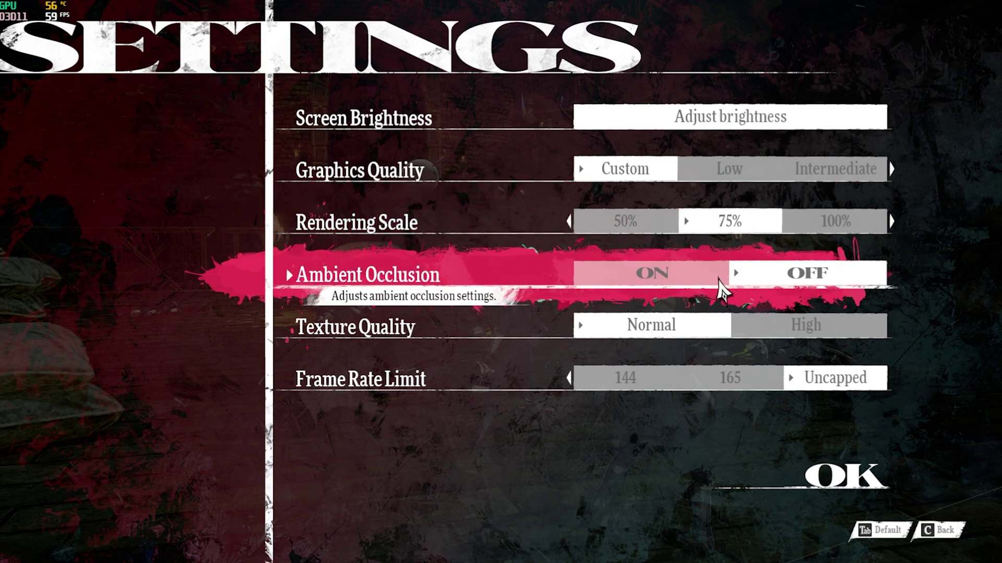
{"action": "left_click", "coordinate": [818, 340]}
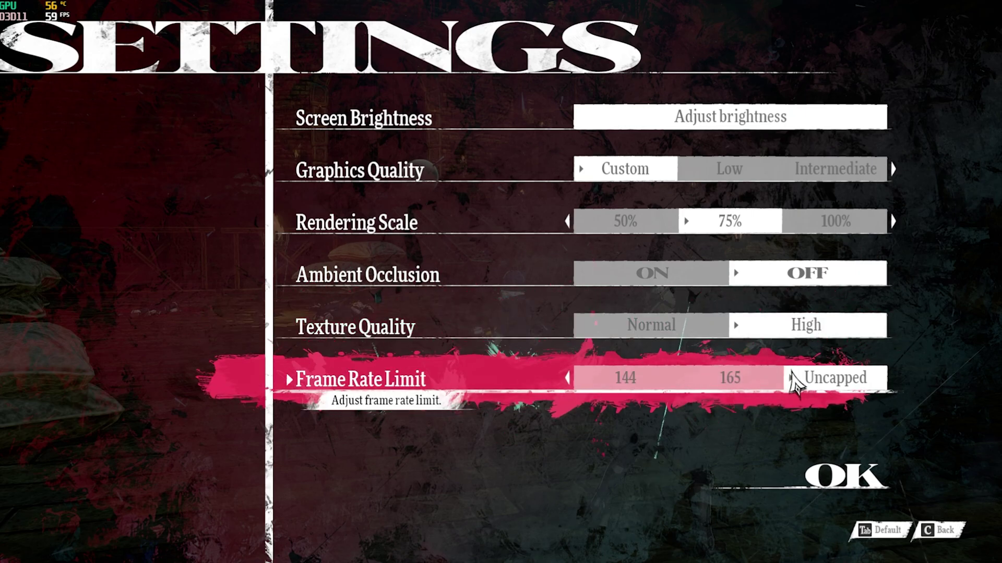
{"action": "left_click", "coordinate": [841, 476]}
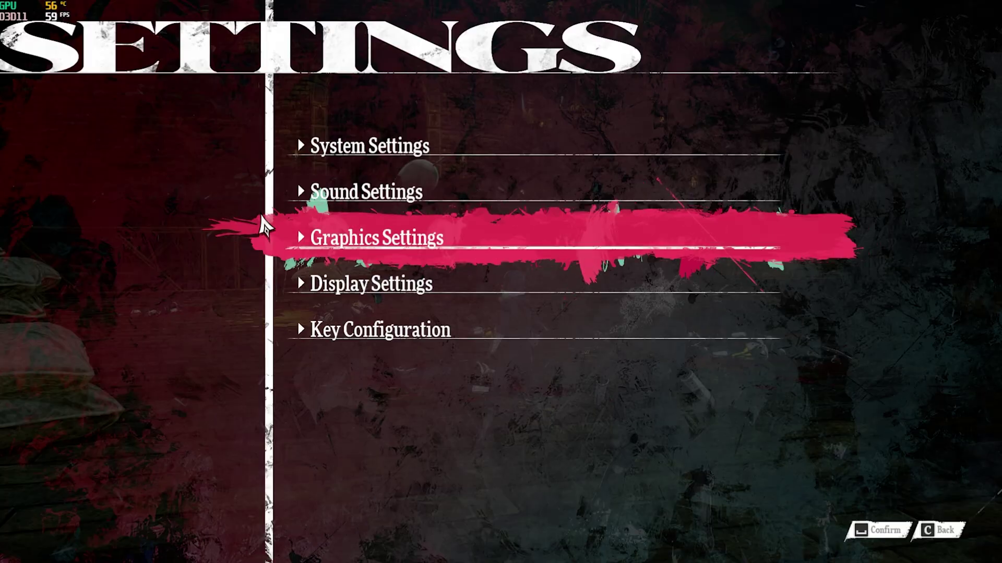
Step: Check the resolution, screen mode, monitor and V-Sync options in the Display Settings, and return to the game
{"action": "left_click", "coordinate": [360, 275]}
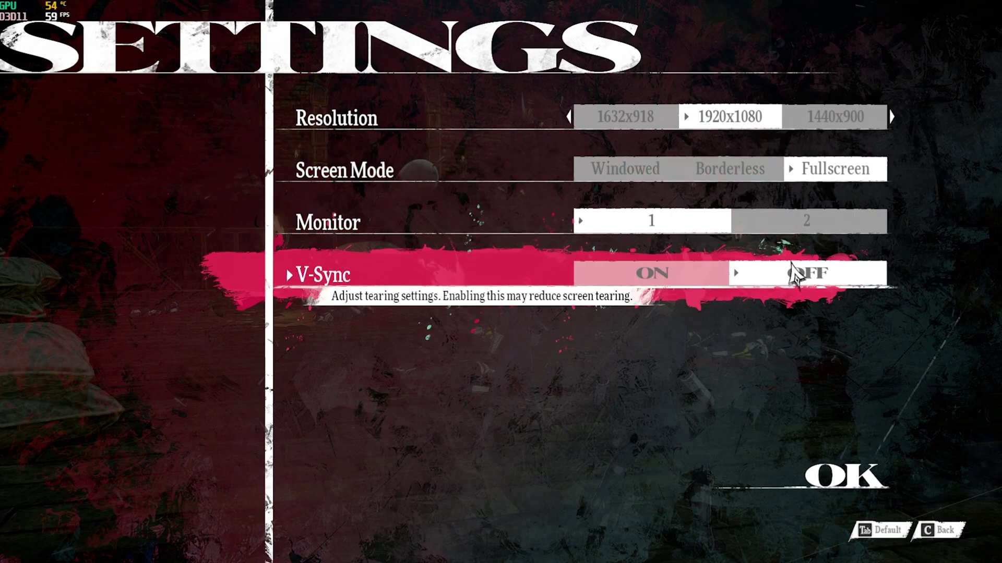
{"action": "left_click", "coordinate": [782, 476]}
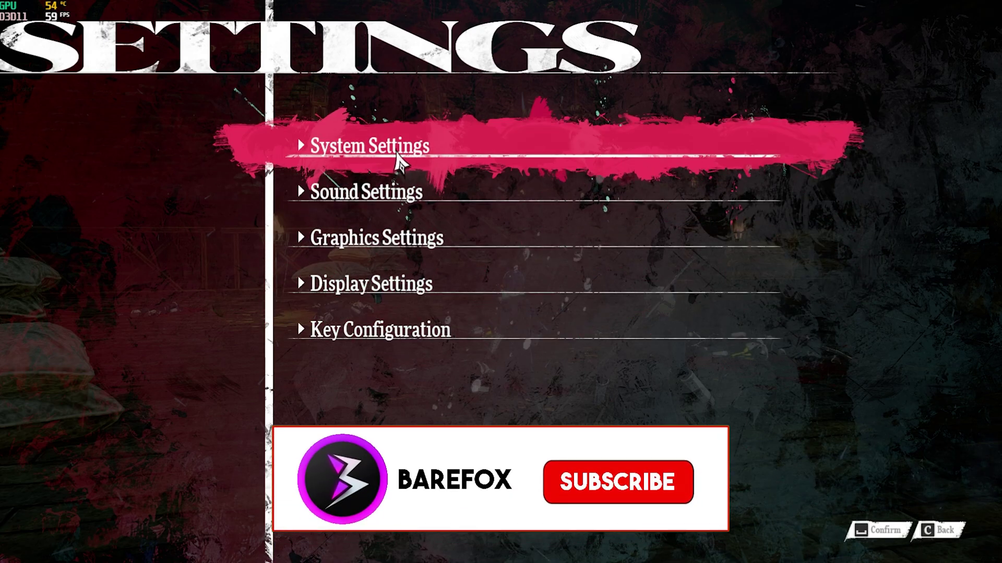
{"action": "key", "text": "c"}
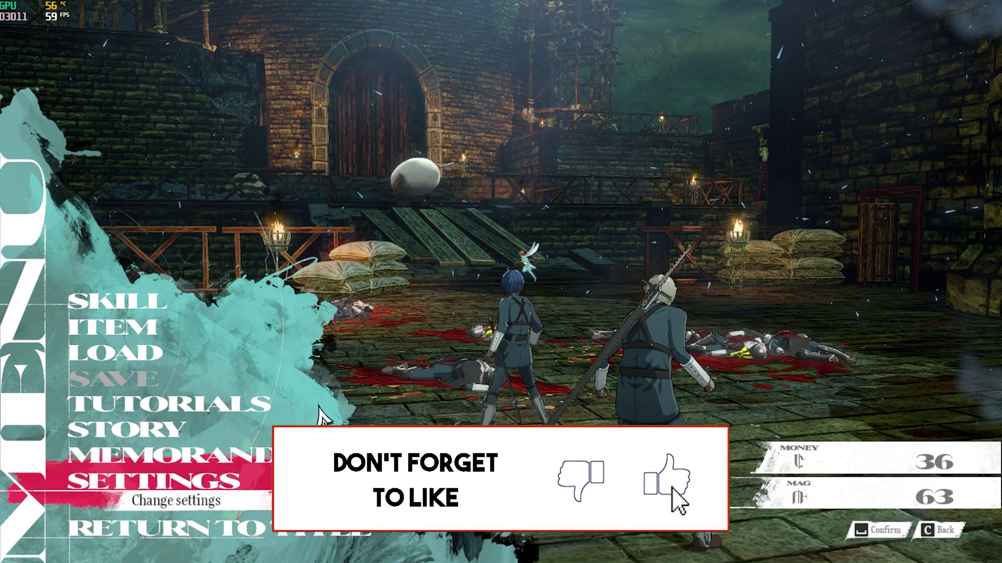
{"action": "key", "text": "c"}
{"action": "key", "text": "w"}
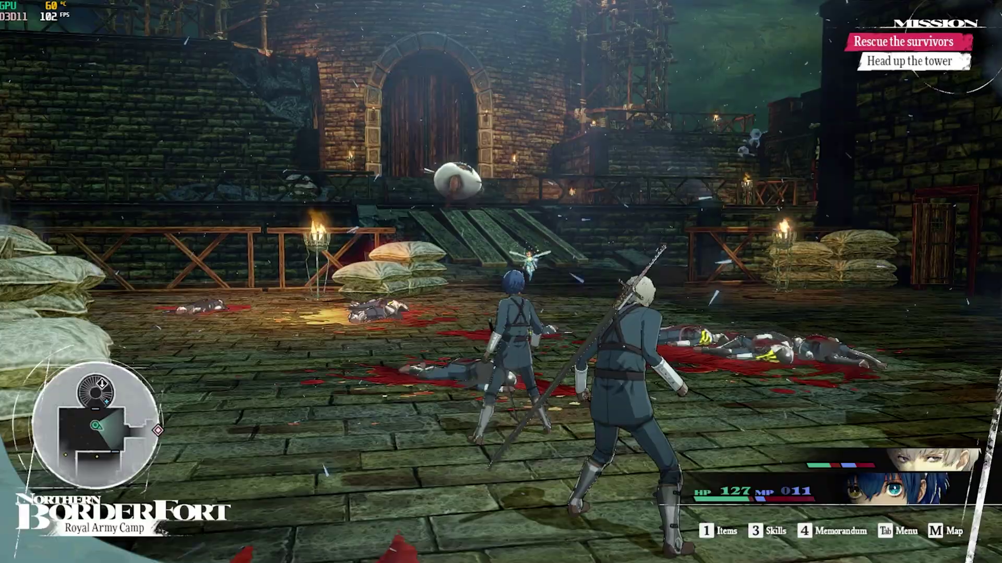